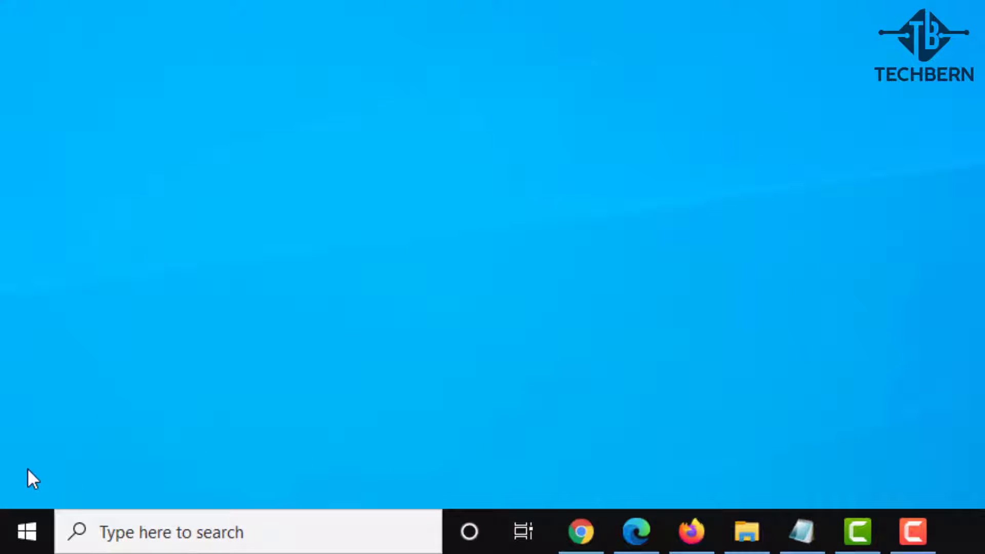
Open the user's Temp folder by running %temp% from the Run dialog.
{"action": "key", "text": "super+r"}
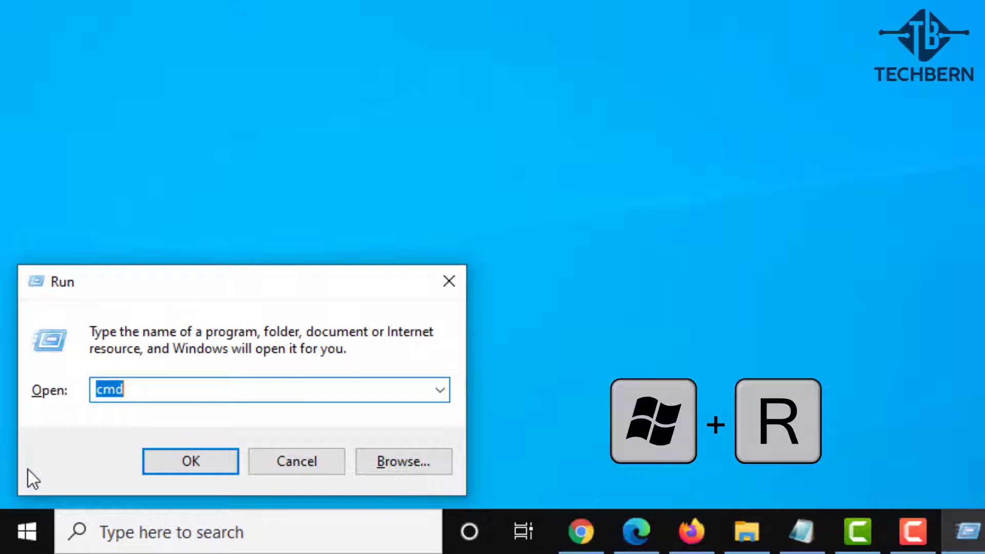
{"action": "left_click", "coordinate": [449, 282]}
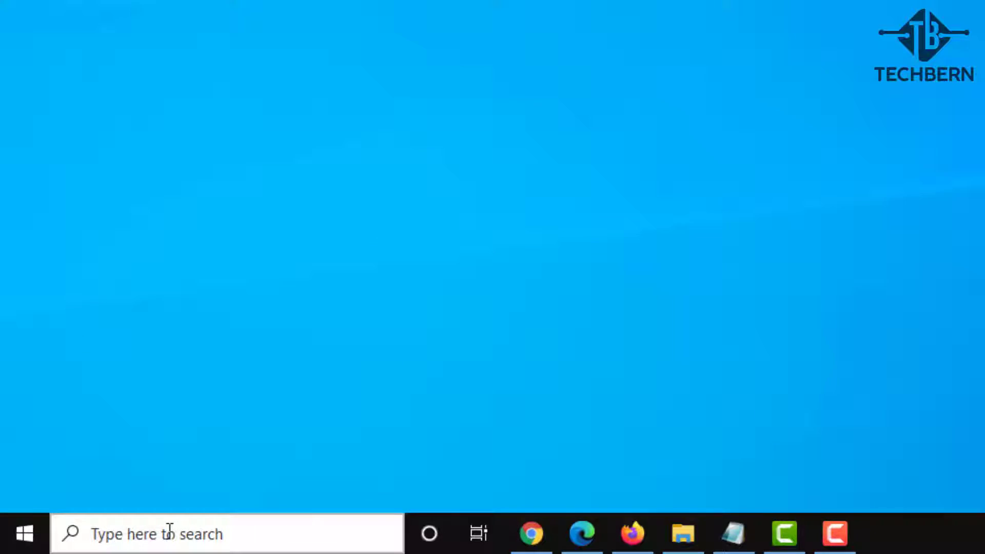
{"action": "left_click", "coordinate": [190, 535]}
{"action": "type", "text": "run"}
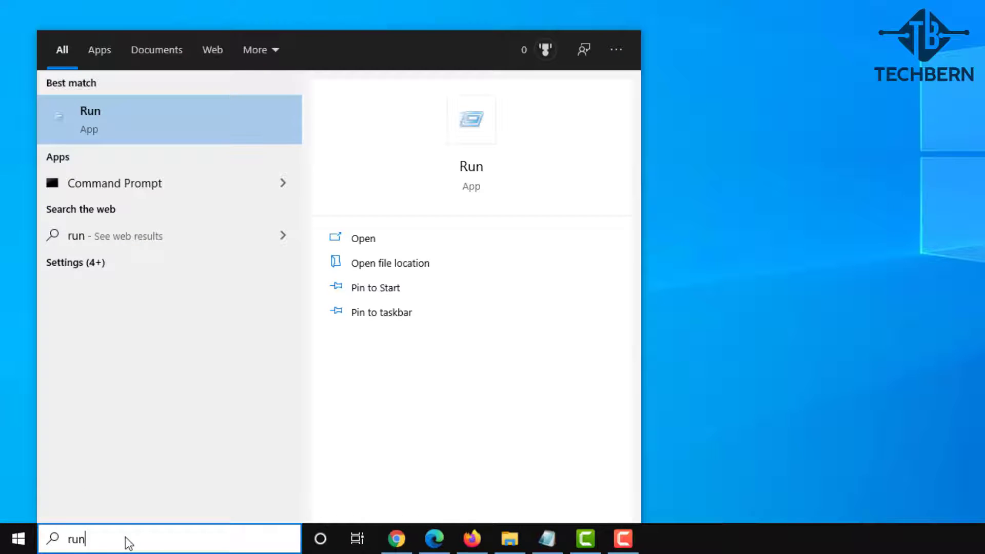
{"action": "left_click", "coordinate": [183, 124]}
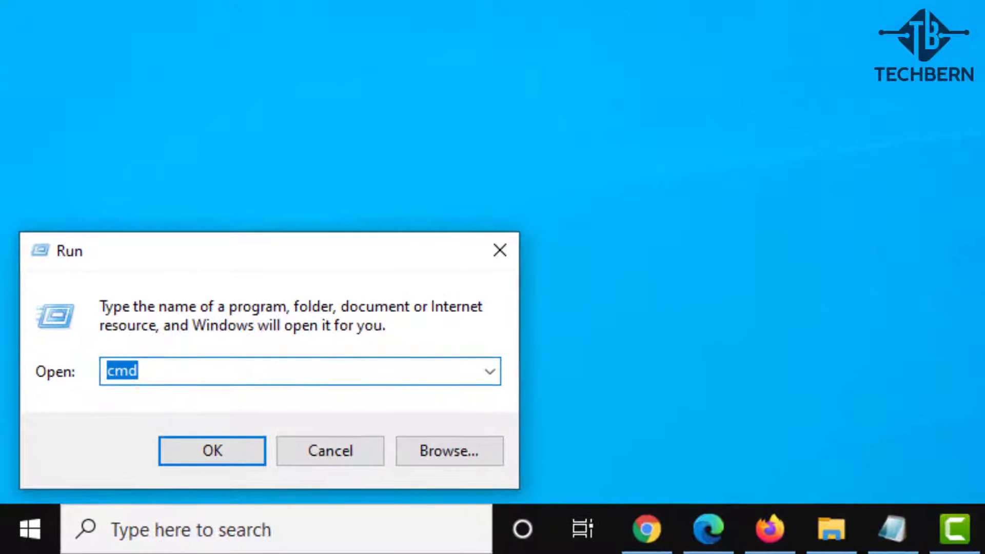
{"action": "type", "text": "%temp%"}
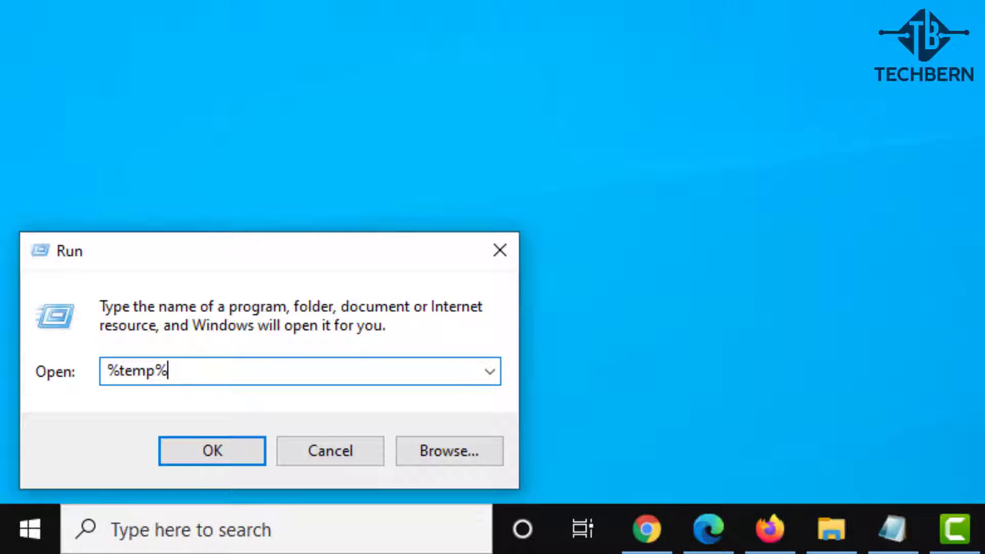
{"action": "key", "text": "Return"}
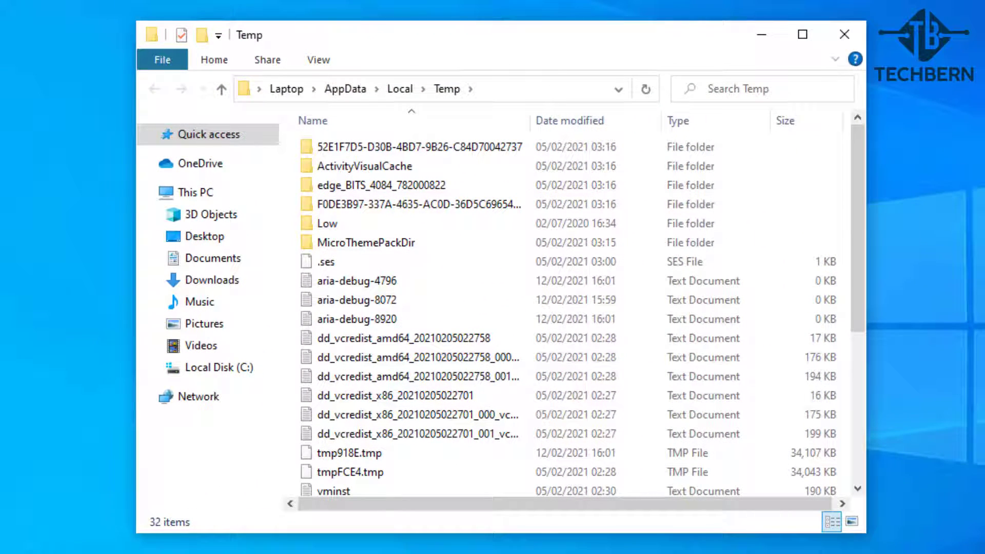
Select and delete every Temp item, skipping all files still in use.
{"action": "left_click", "coordinate": [432, 401]}
{"action": "key", "text": "ctrl+a"}
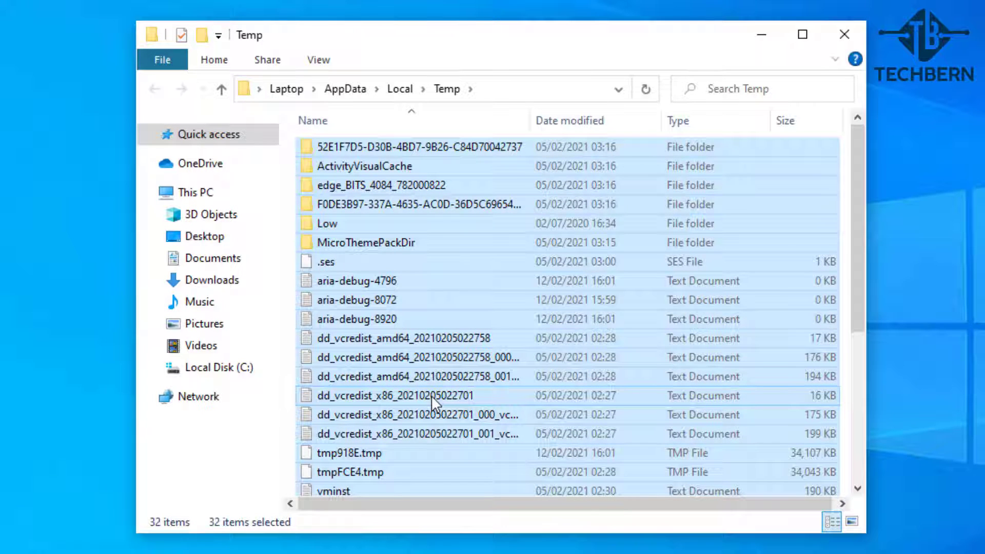
{"action": "key", "text": "Delete"}
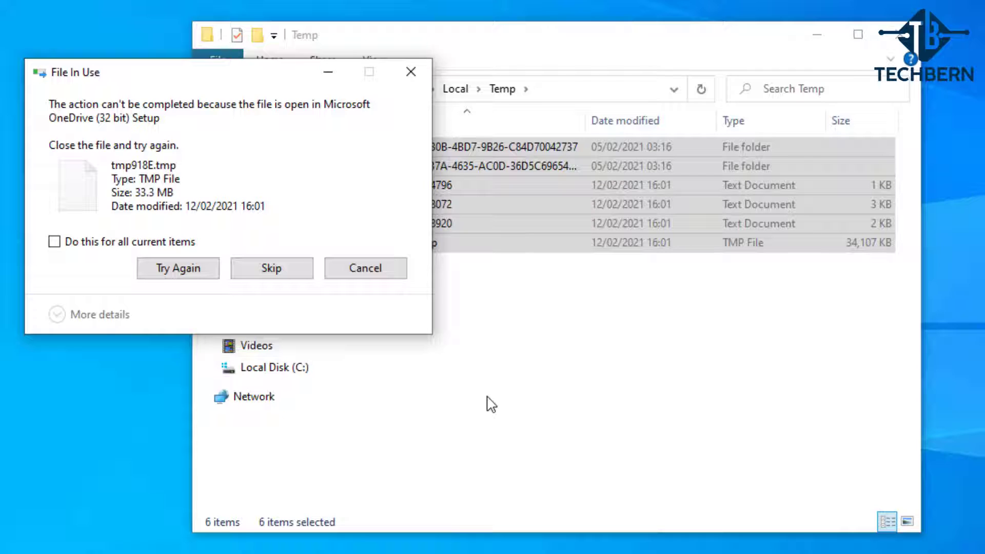
{"action": "left_click", "coordinate": [180, 244]}
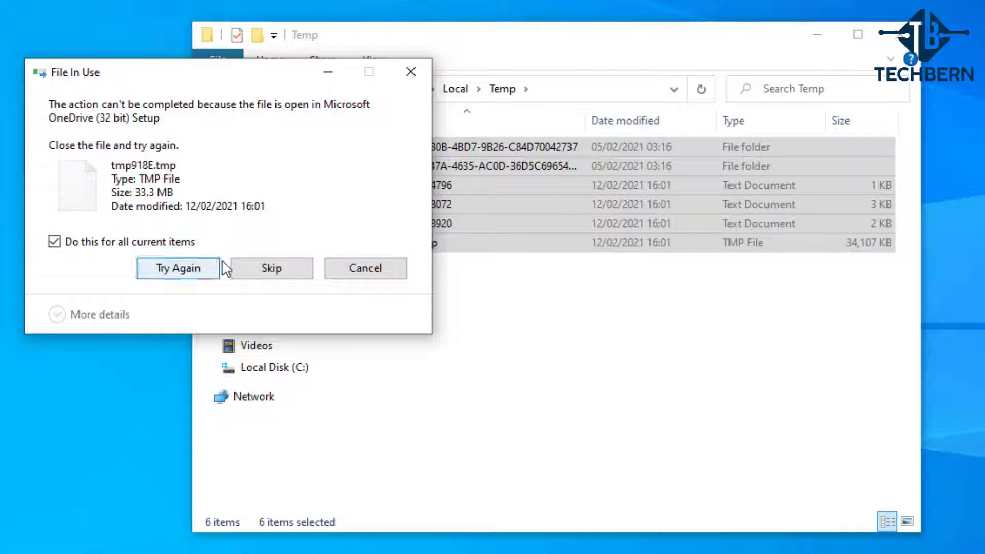
{"action": "left_click", "coordinate": [237, 268]}
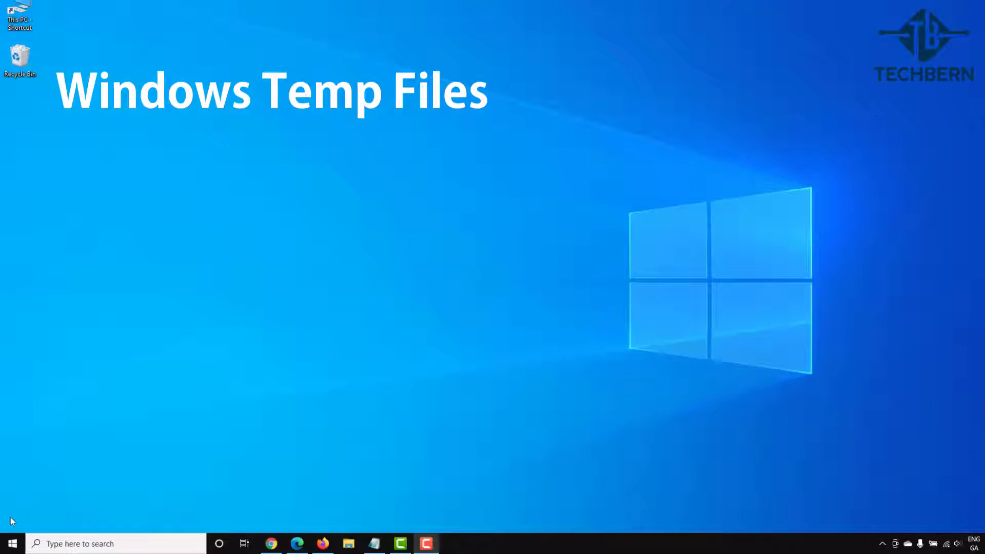
Open the Windows Temp folder by running 'temp' from Run.
{"action": "key", "text": "super+r"}
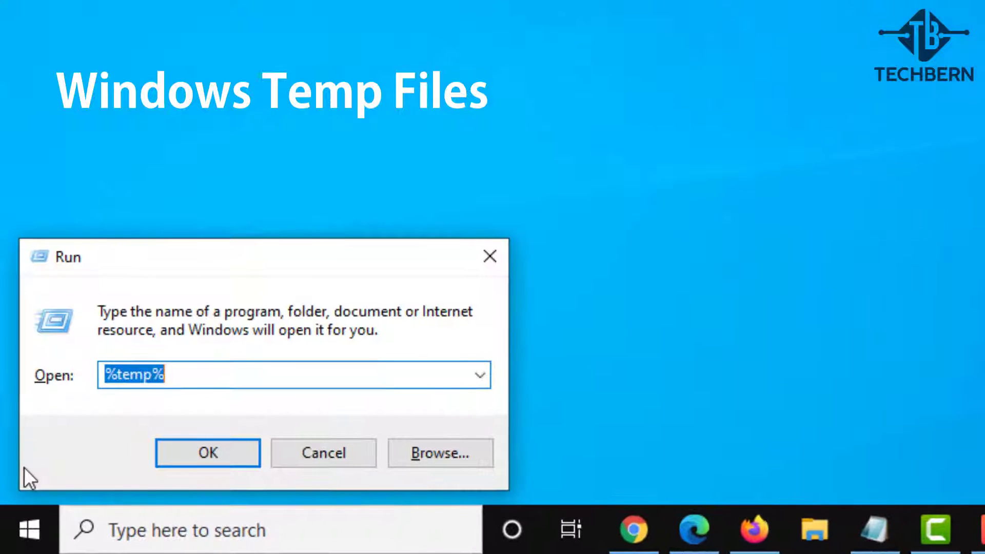
{"action": "type", "text": "temp"}
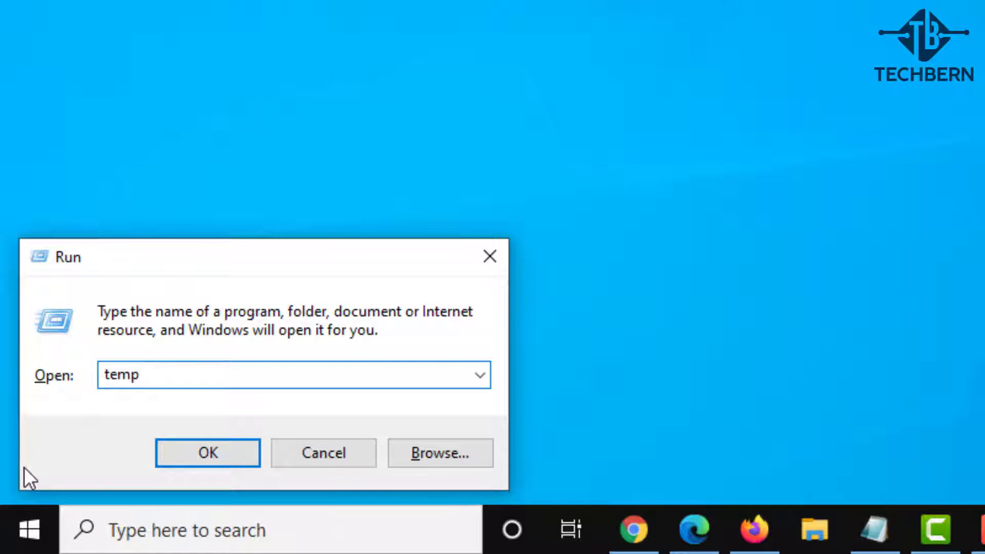
{"action": "key", "text": "Return"}
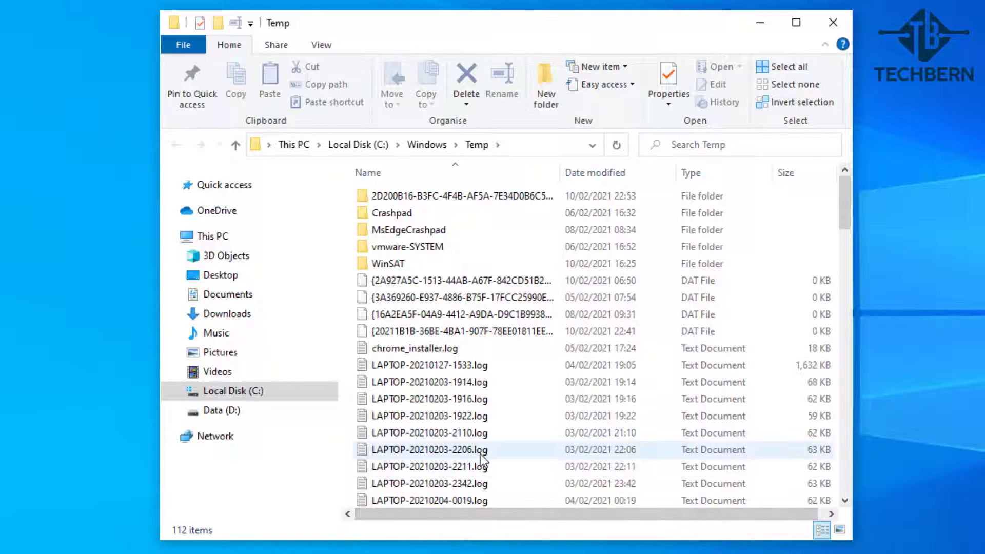
Delete all 112 items, skipping every locked file and folder such as vmware-SYSTEM.
{"action": "left_click", "coordinate": [795, 69]}
{"action": "key", "text": "Delete"}
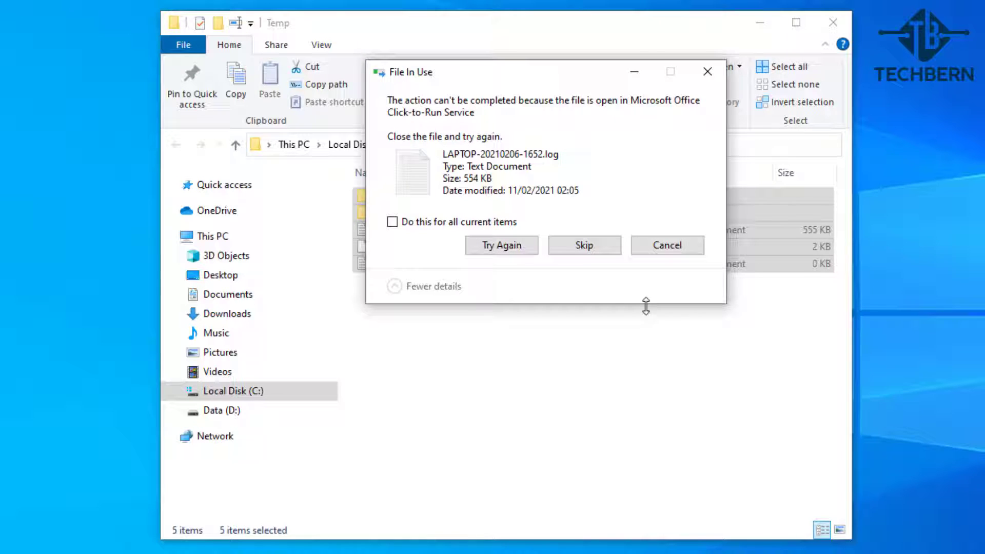
{"action": "left_click", "coordinate": [462, 224]}
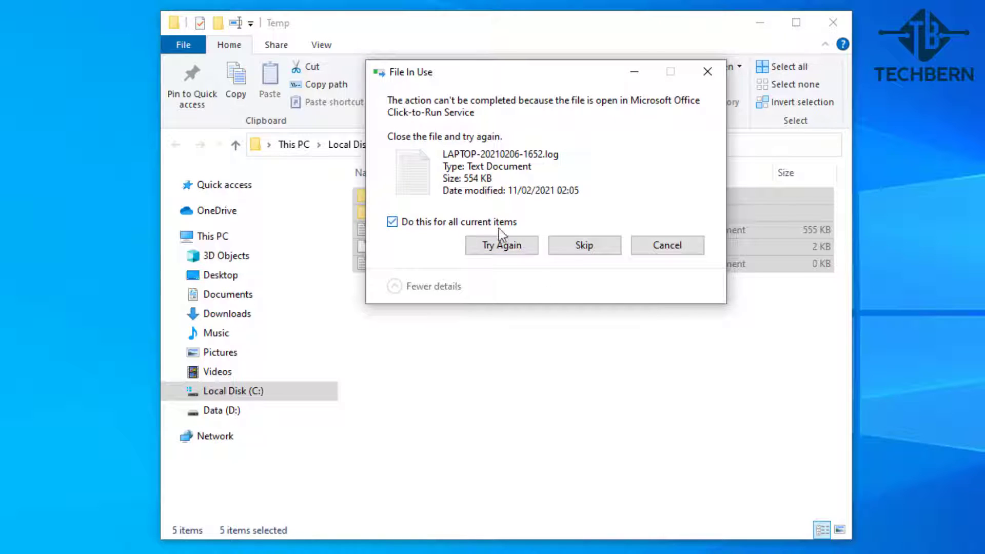
{"action": "left_click", "coordinate": [549, 239]}
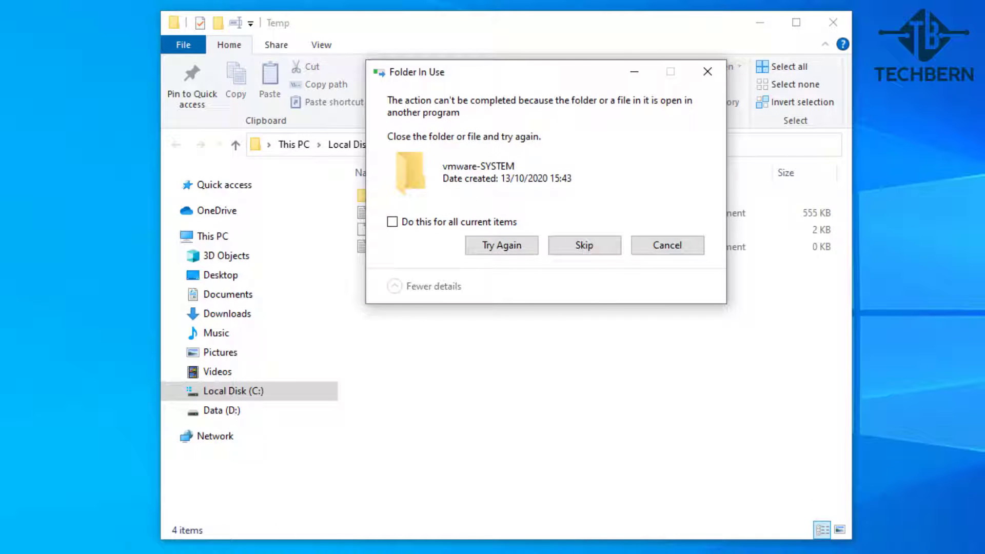
{"action": "left_click", "coordinate": [512, 224]}
{"action": "left_click", "coordinate": [561, 242]}
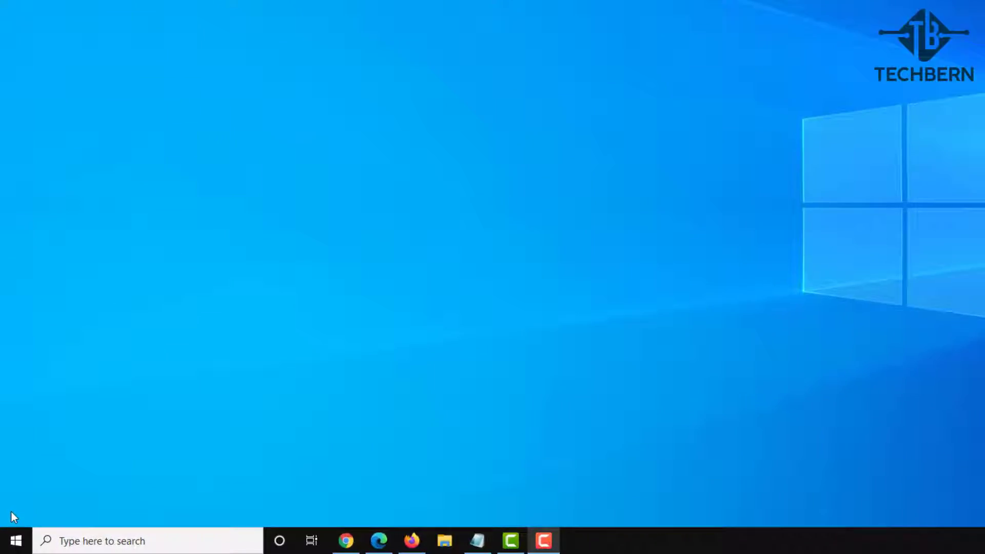
Run wsreset.exe from the Run dialog to reset the Store cache.
{"action": "key", "text": "super+r"}
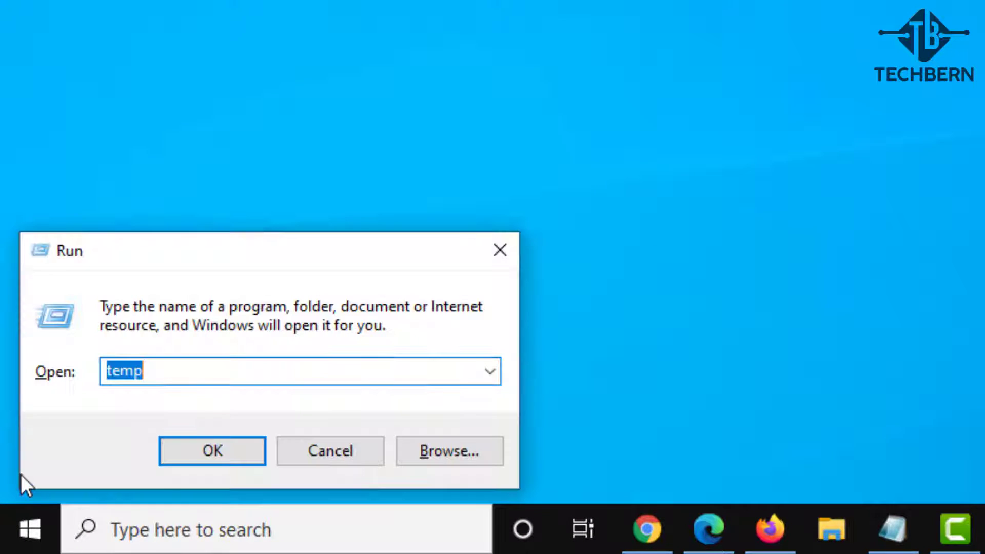
{"action": "type", "text": "wsres"}
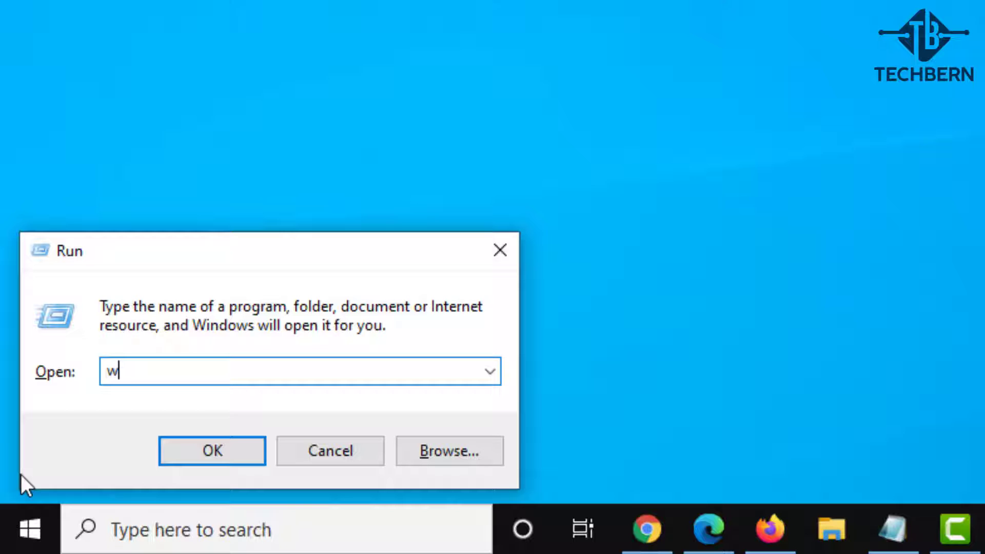
{"action": "type", "text": "et.exe"}
{"action": "key", "text": "Return"}
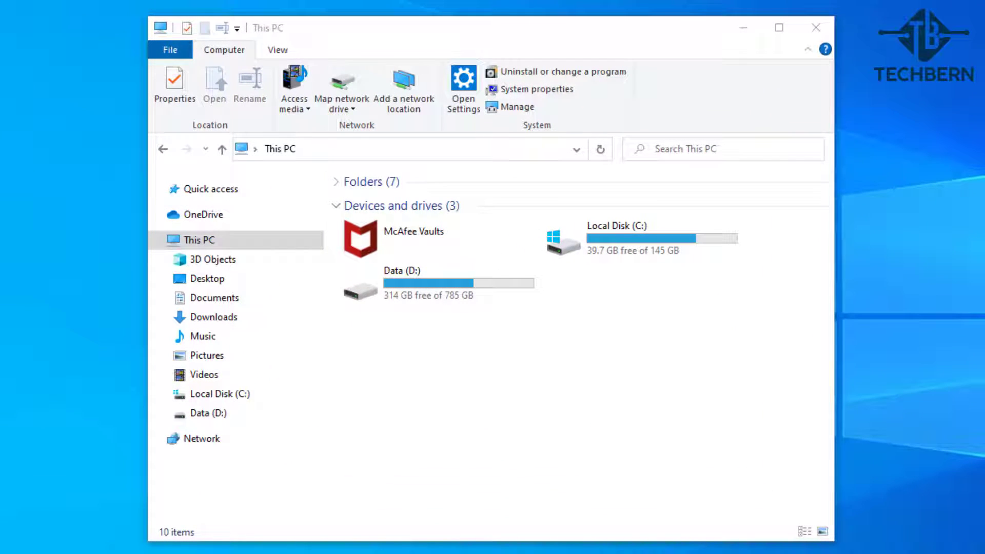
Delete all four items in C:\Windows\SoftwareDistribution\Download.
{"action": "left_click", "coordinate": [533, 421]}
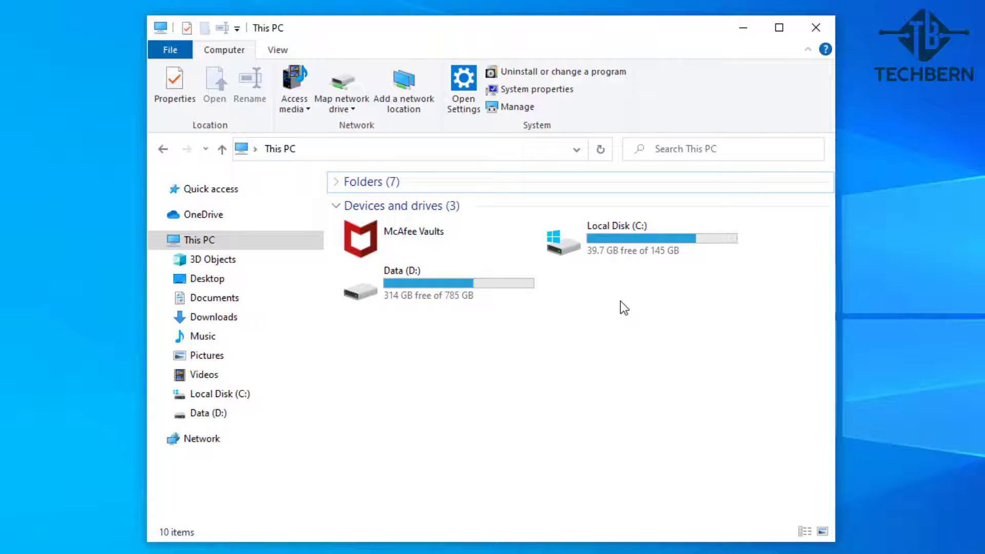
{"action": "double_click", "coordinate": [666, 250]}
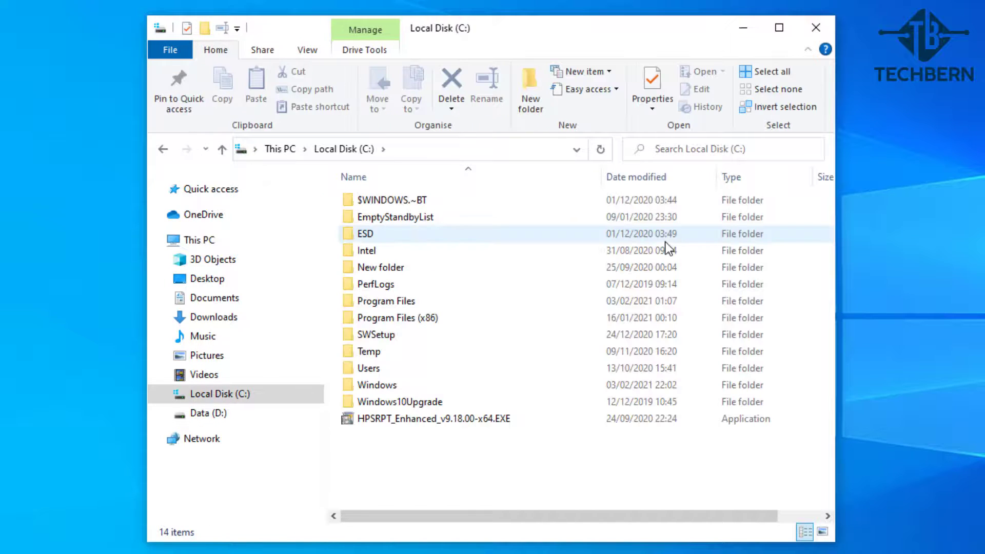
{"action": "double_click", "coordinate": [506, 384]}
{"action": "scroll", "coordinate": [505, 384], "scroll_direction": "down", "scroll_amount": 11}
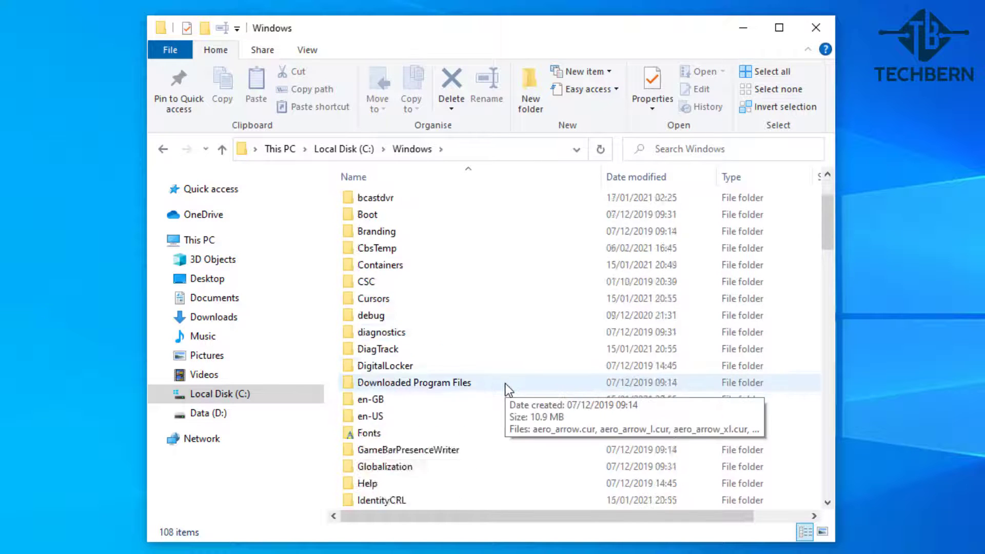
{"action": "scroll", "coordinate": [505, 383], "scroll_direction": "down", "scroll_amount": 6}
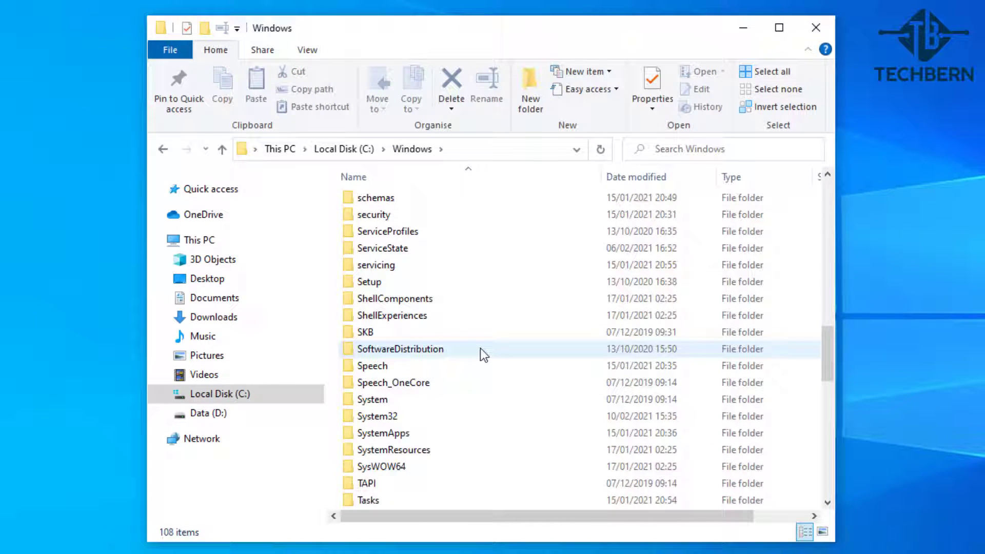
{"action": "double_click", "coordinate": [480, 348]}
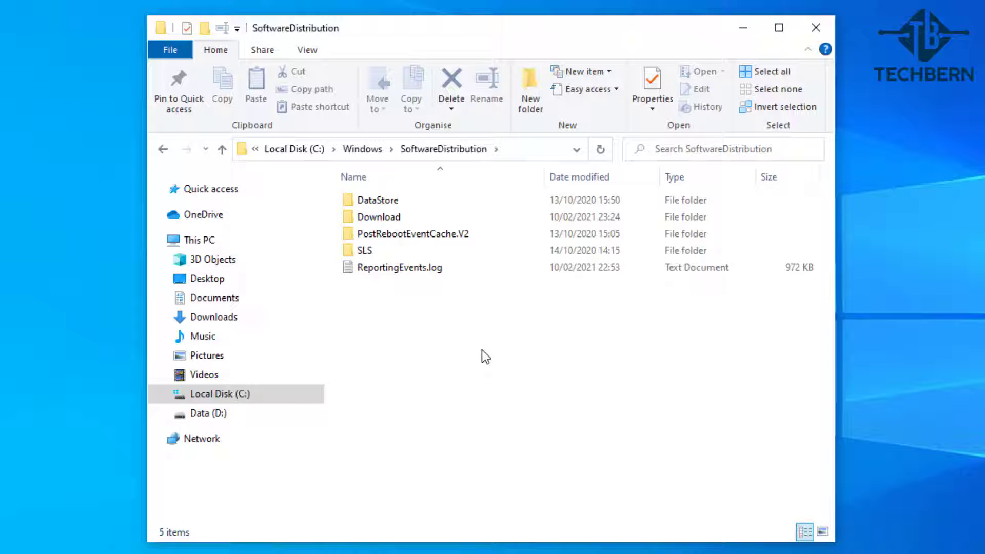
{"action": "double_click", "coordinate": [414, 218]}
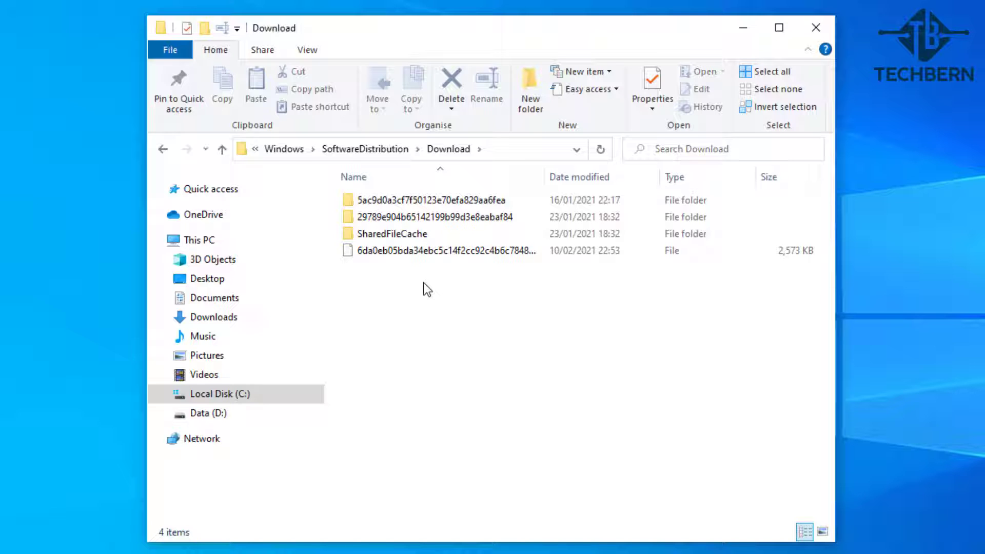
{"action": "key", "text": "ctrl+a"}
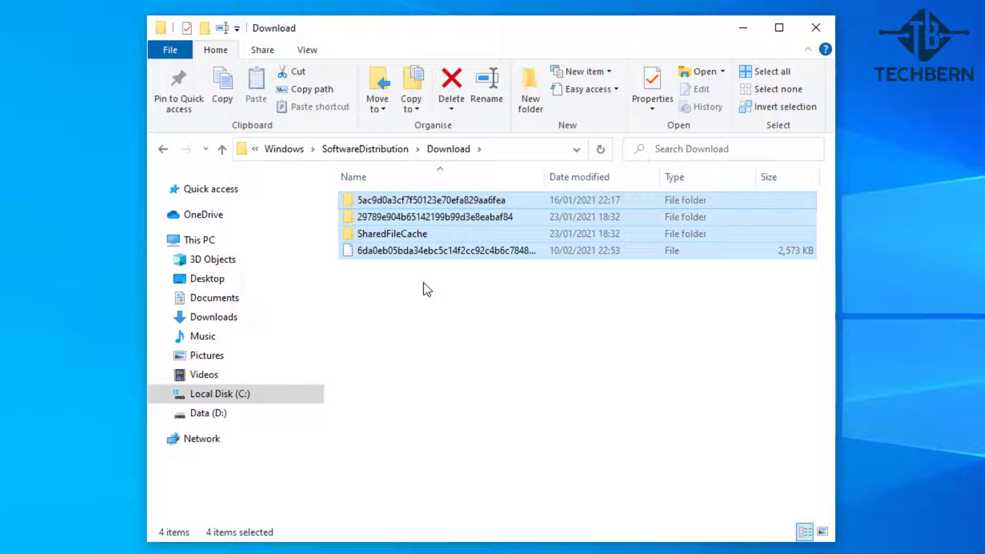
{"action": "key", "text": "Delete"}
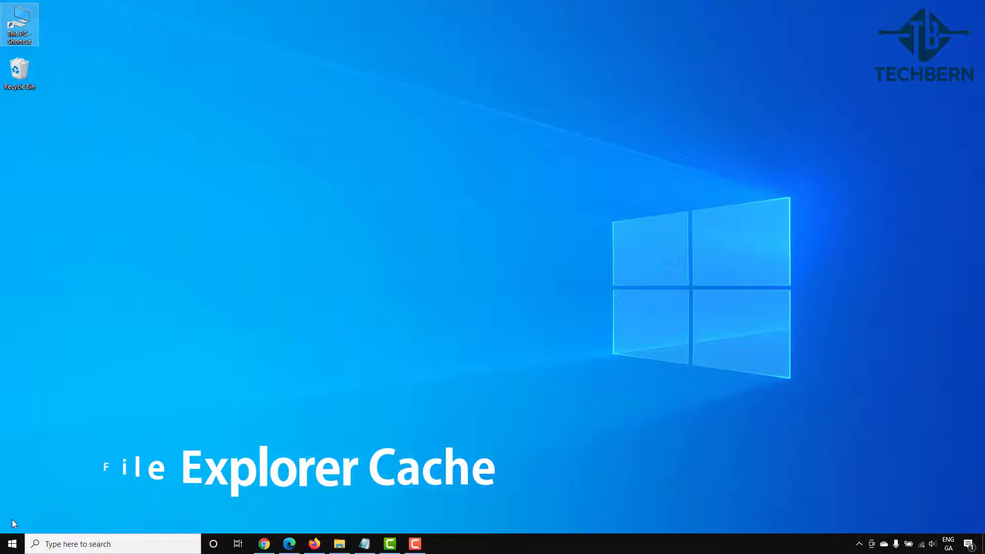
Clear File Explorer history under Privacy in Folder Options and confirm with OK.
{"action": "key", "text": "super+e"}
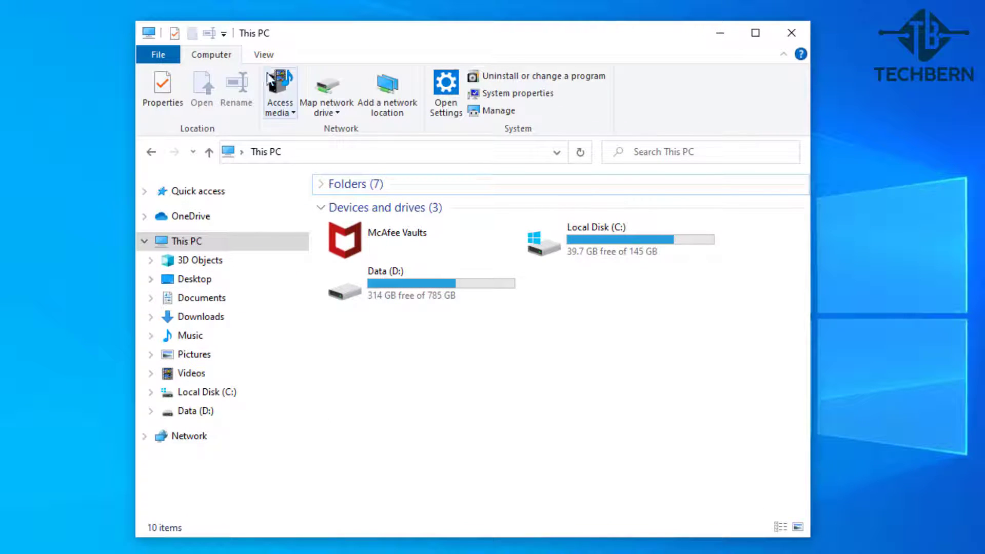
{"action": "left_click", "coordinate": [263, 56]}
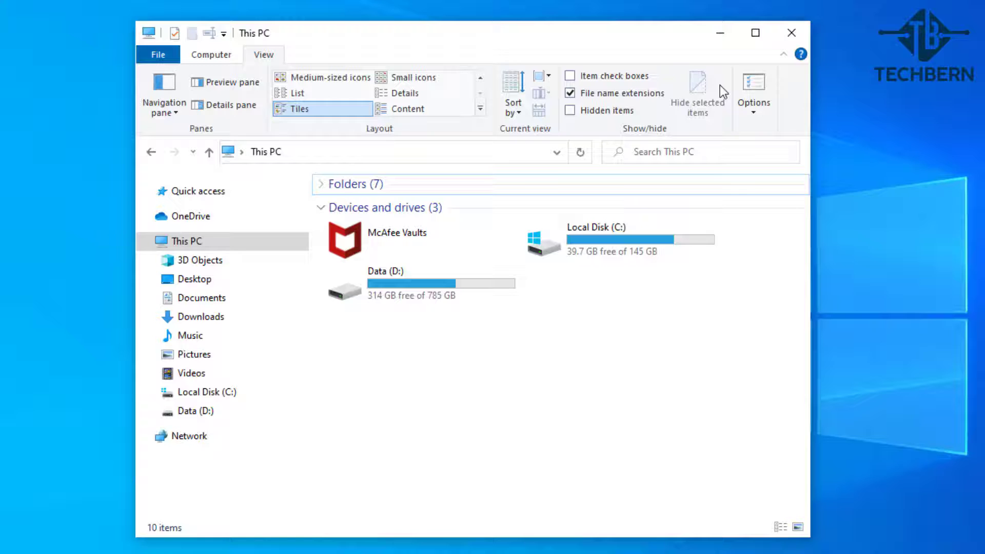
{"action": "left_click", "coordinate": [752, 87]}
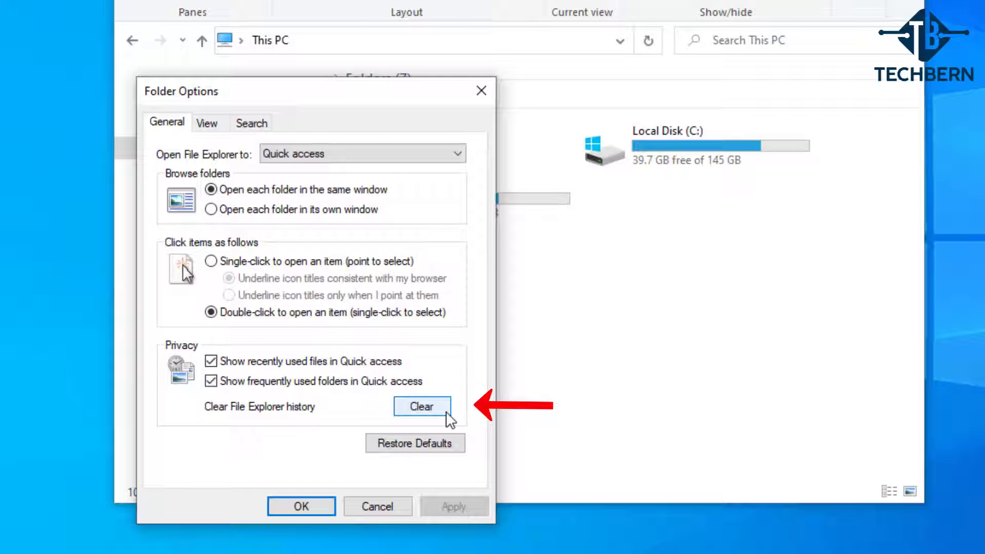
{"action": "left_click", "coordinate": [446, 413]}
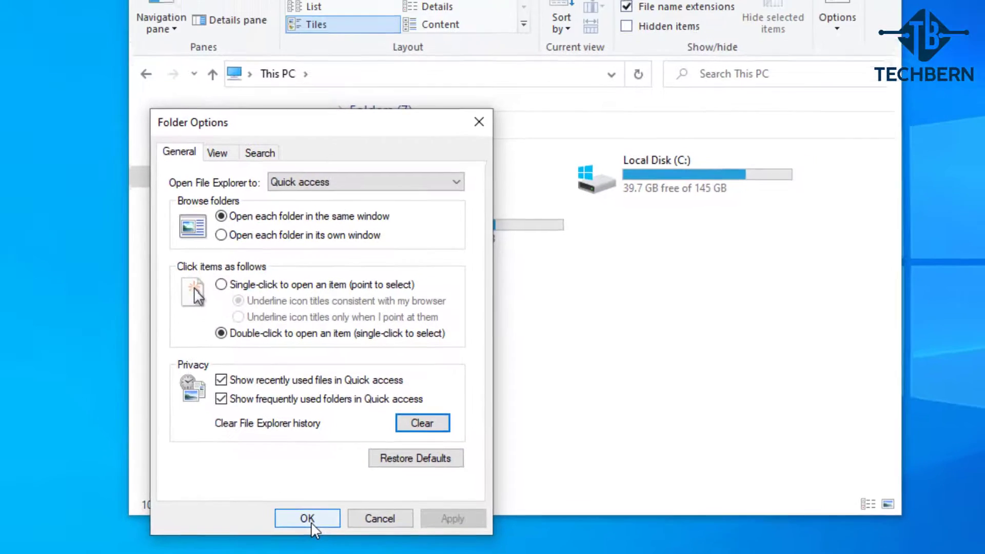
{"action": "left_click", "coordinate": [306, 510]}
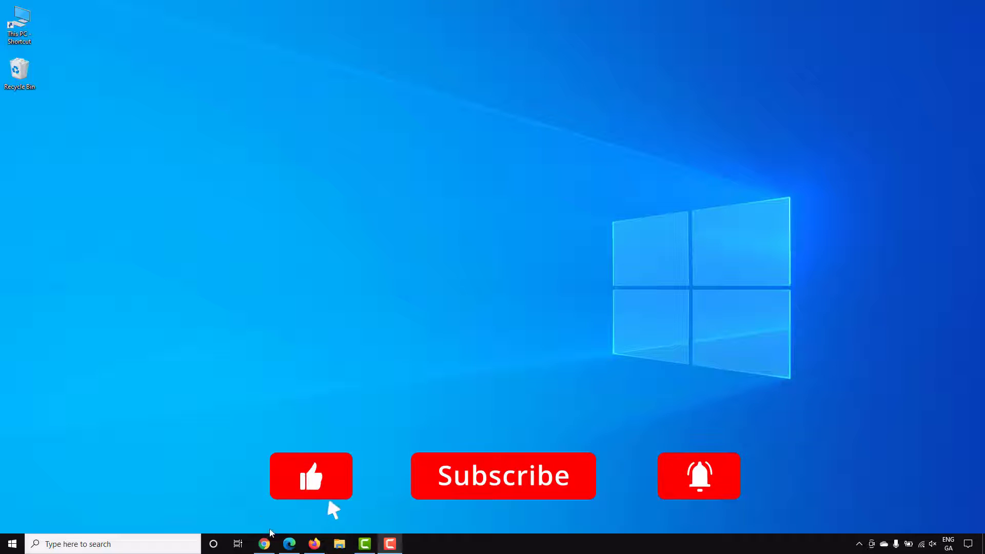
Launch Chrome and open its full History page.
{"action": "left_click", "coordinate": [264, 542]}
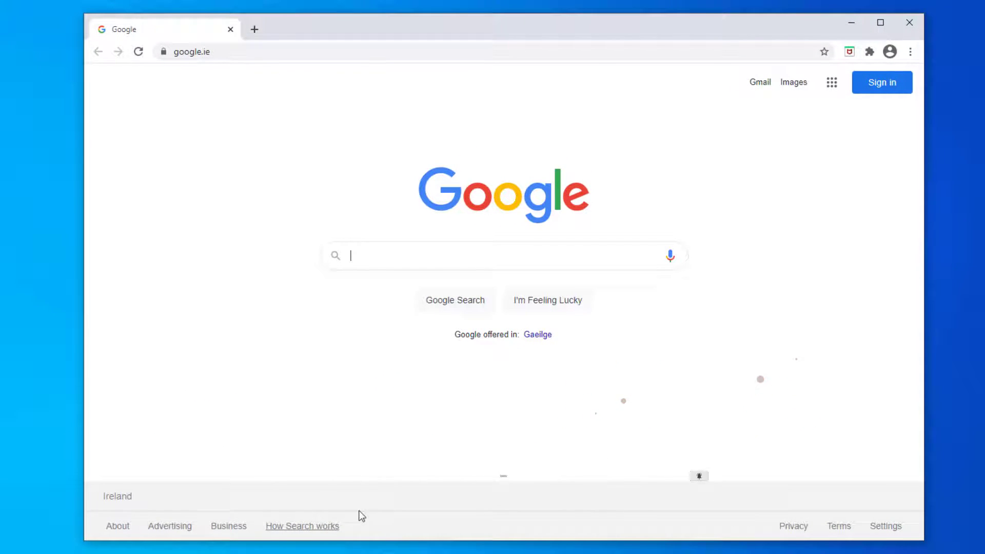
{"action": "left_click", "coordinate": [910, 52]}
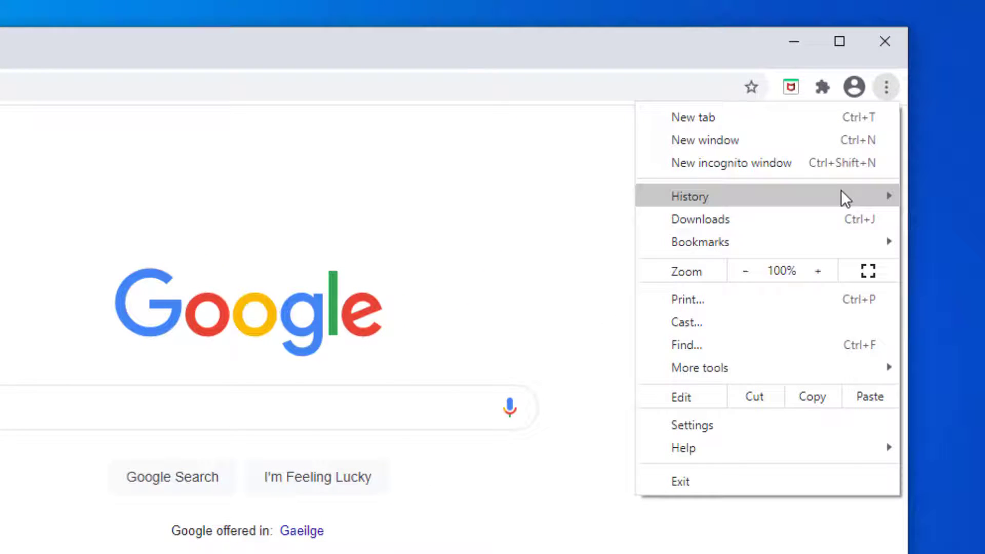
{"action": "mouse_move", "coordinate": [841, 194]}
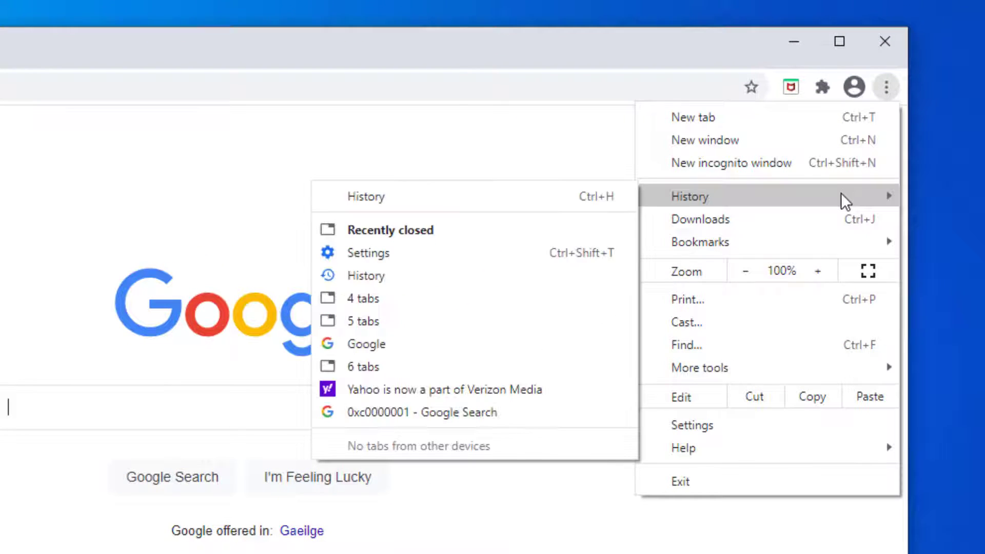
{"action": "left_click", "coordinate": [536, 201]}
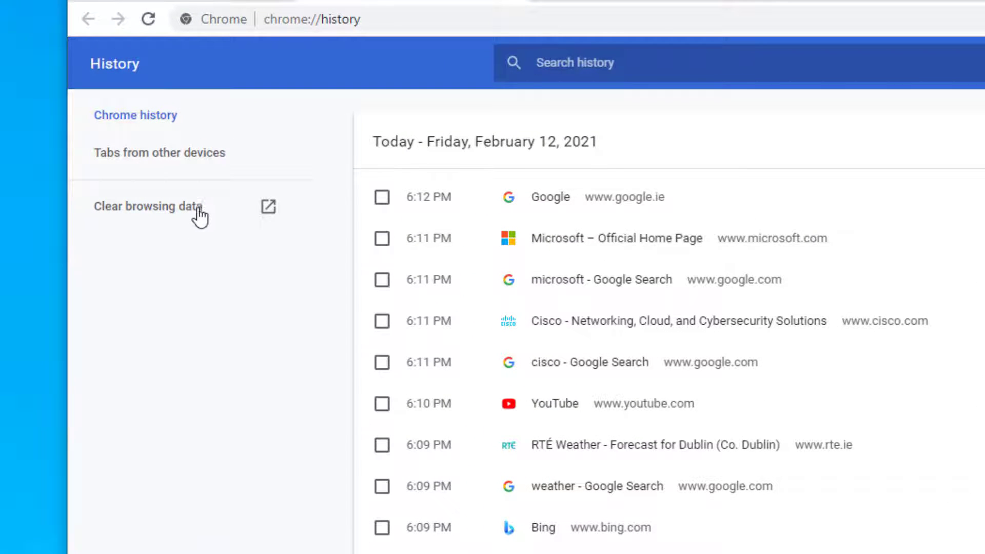
Open Clear browsing data with the time range kept at All time.
{"action": "left_click", "coordinate": [198, 210]}
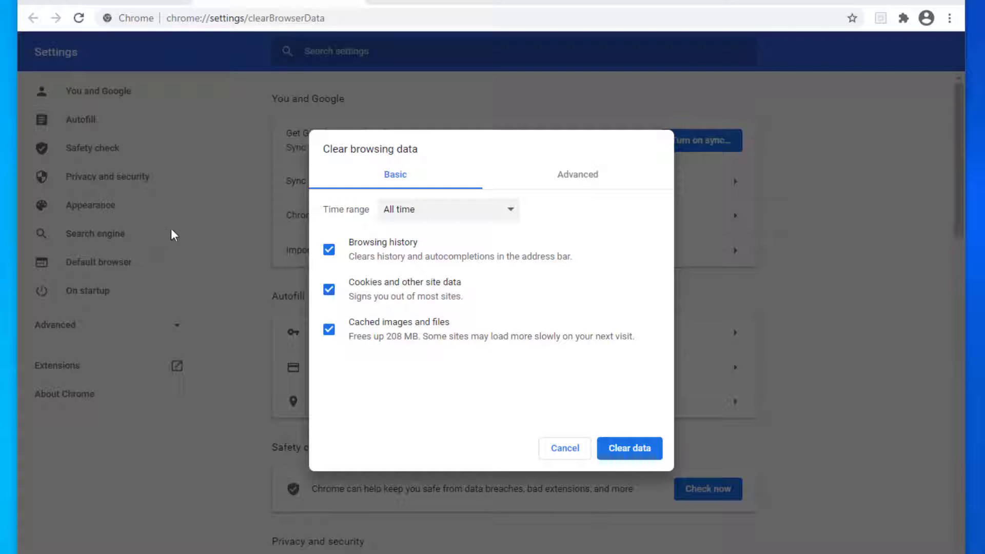
{"action": "left_click", "coordinate": [516, 215]}
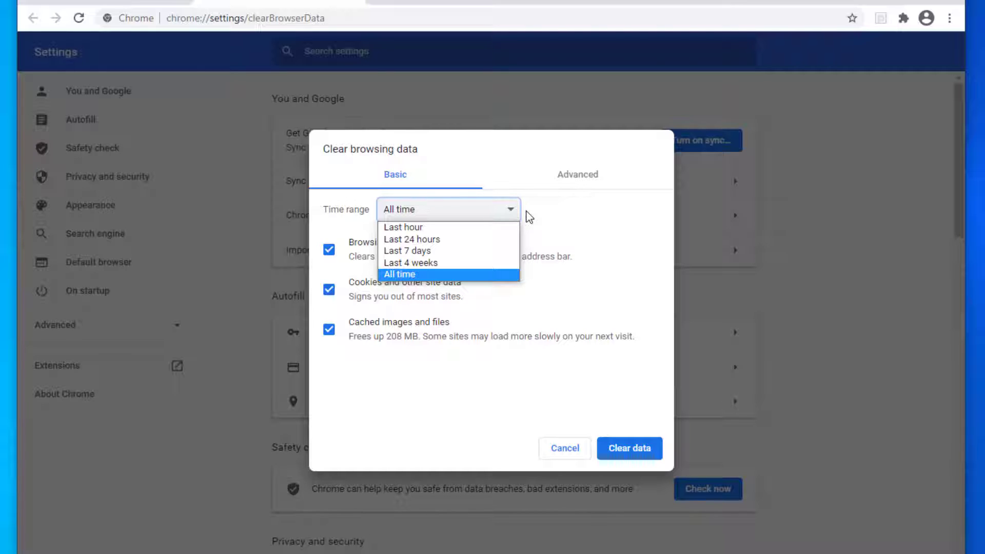
{"action": "left_click", "coordinate": [513, 213]}
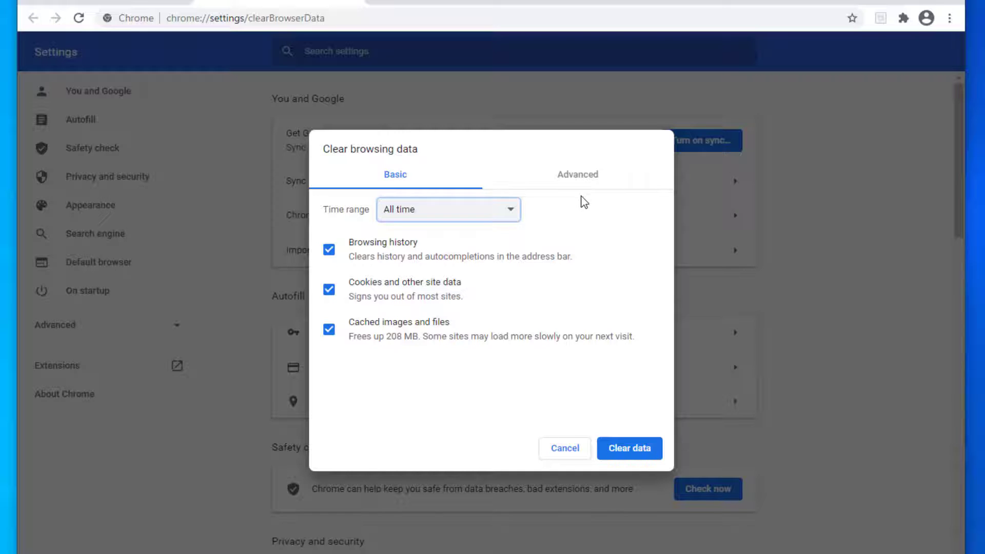
On the Advanced tab, clear all-time history, downloads, cookies and cached files.
{"action": "left_click", "coordinate": [607, 182]}
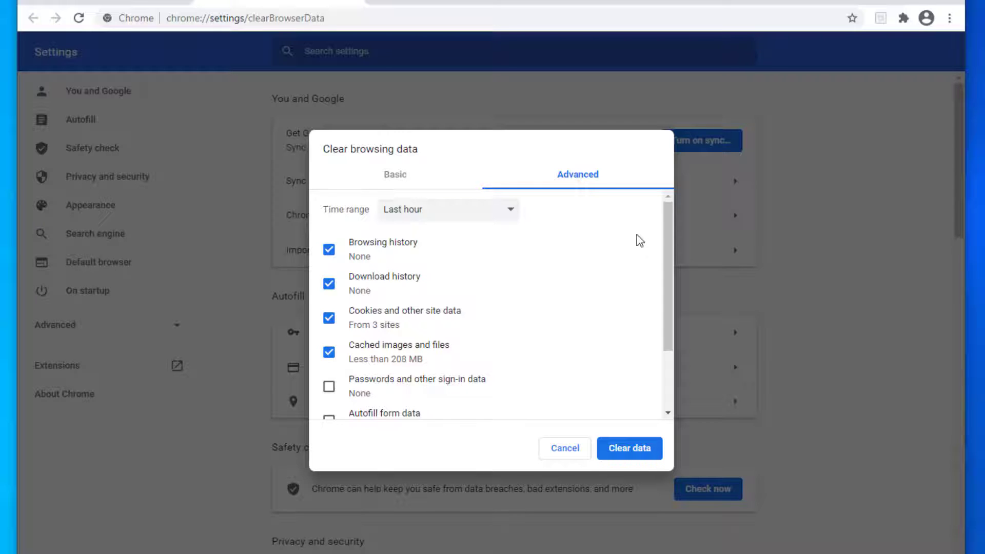
{"action": "left_click_drag", "start_coordinate": [665, 228], "coordinate": [655, 296]}
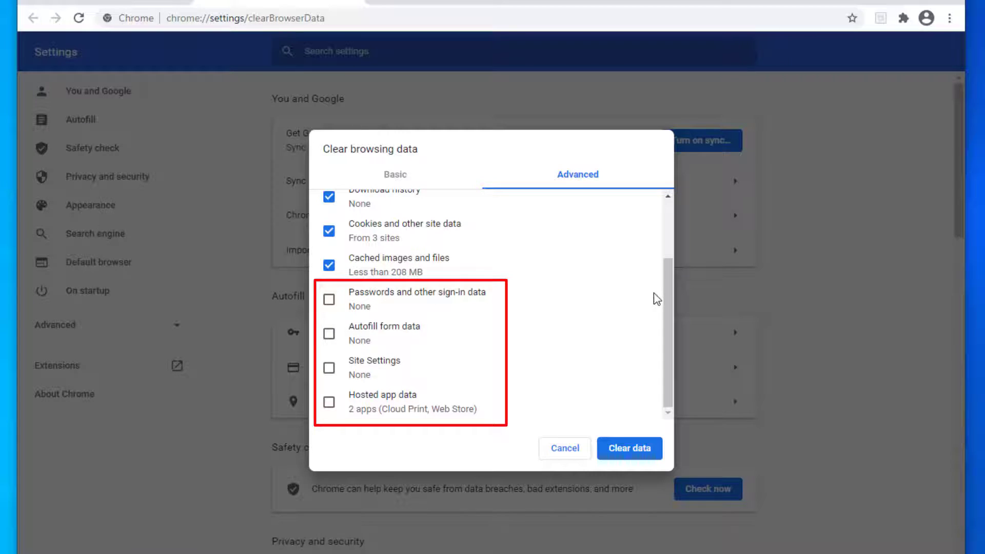
{"action": "left_click_drag", "start_coordinate": [669, 294], "coordinate": [661, 233]}
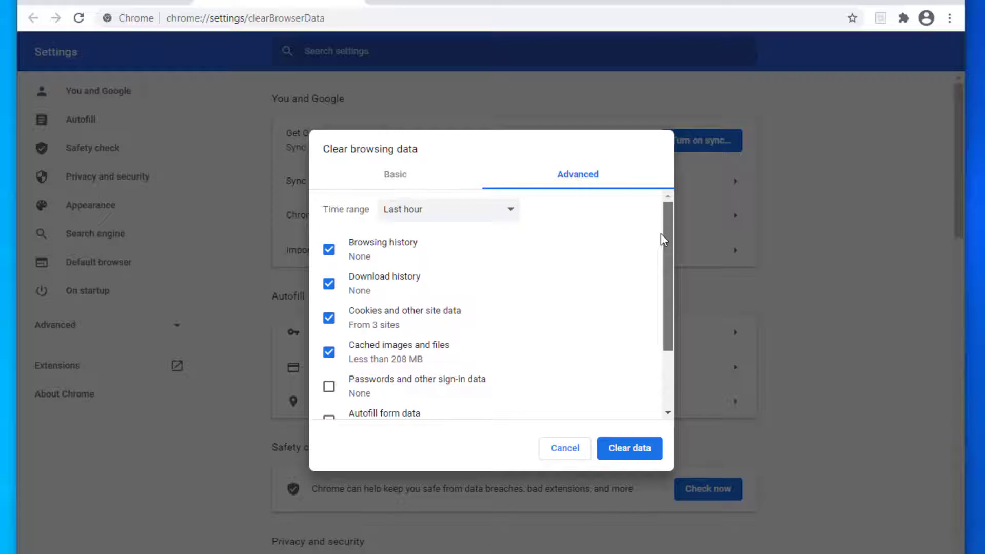
{"action": "left_click", "coordinate": [513, 210]}
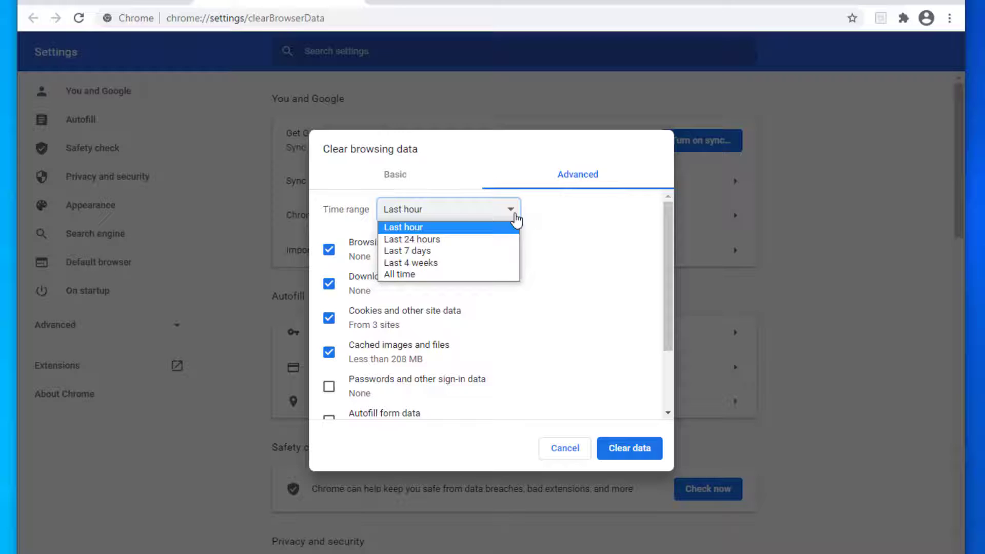
{"action": "left_click", "coordinate": [506, 276]}
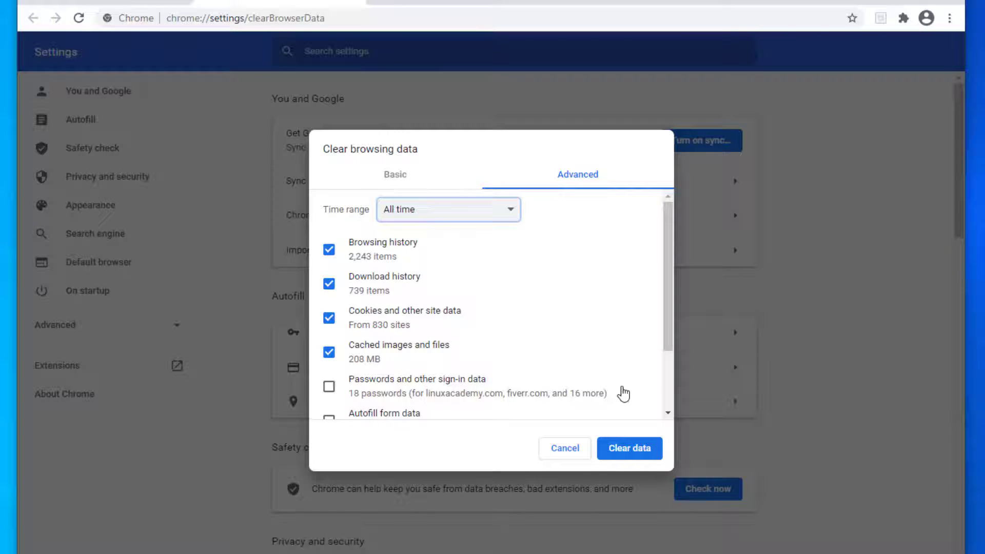
{"action": "left_click", "coordinate": [650, 456]}
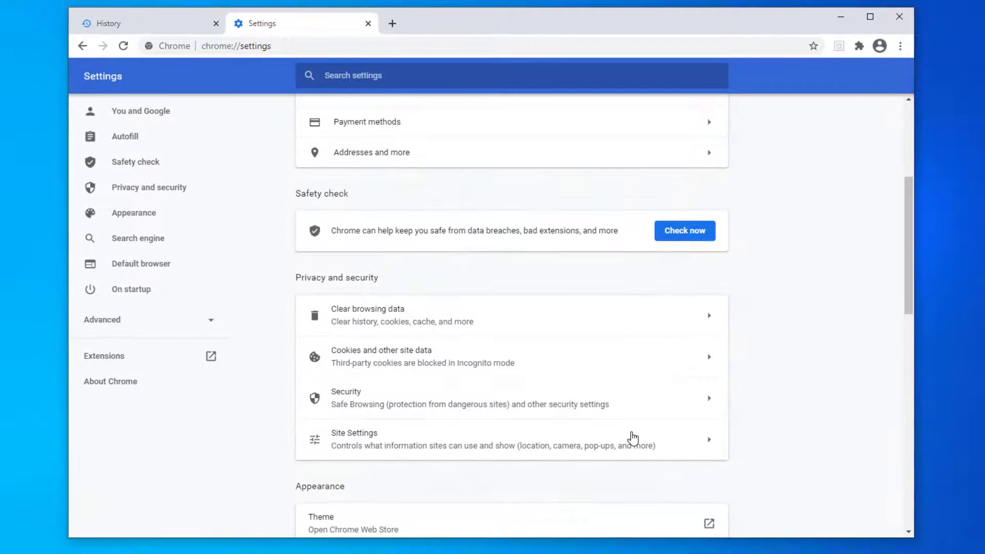
Close Chrome, launch Edge and show its History panel.
{"action": "left_click", "coordinate": [899, 17]}
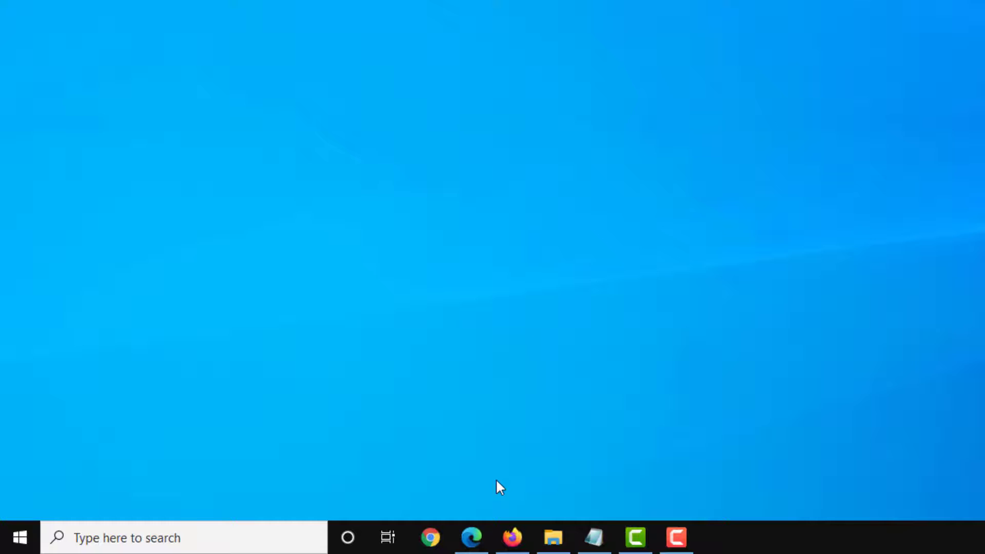
{"action": "left_click", "coordinate": [472, 538]}
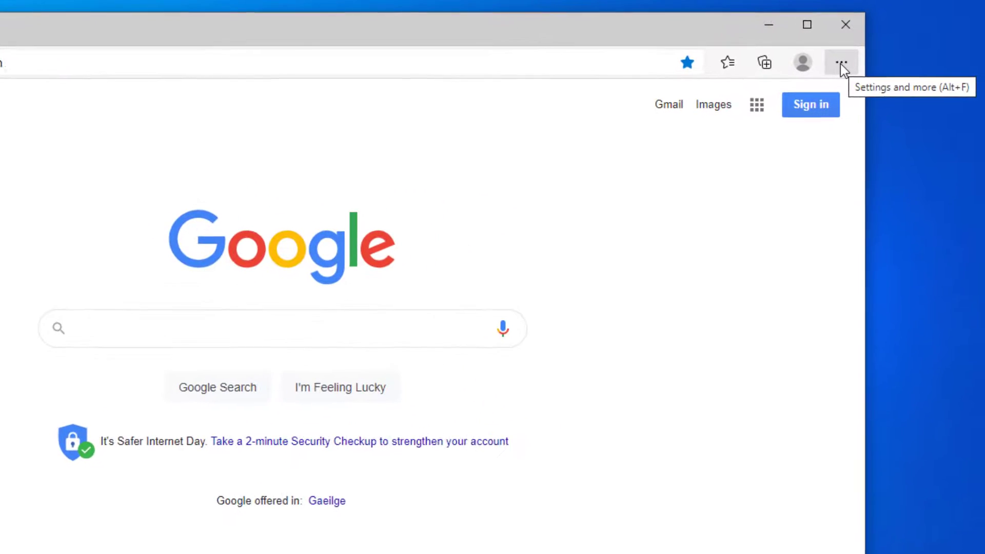
{"action": "left_click", "coordinate": [834, 65]}
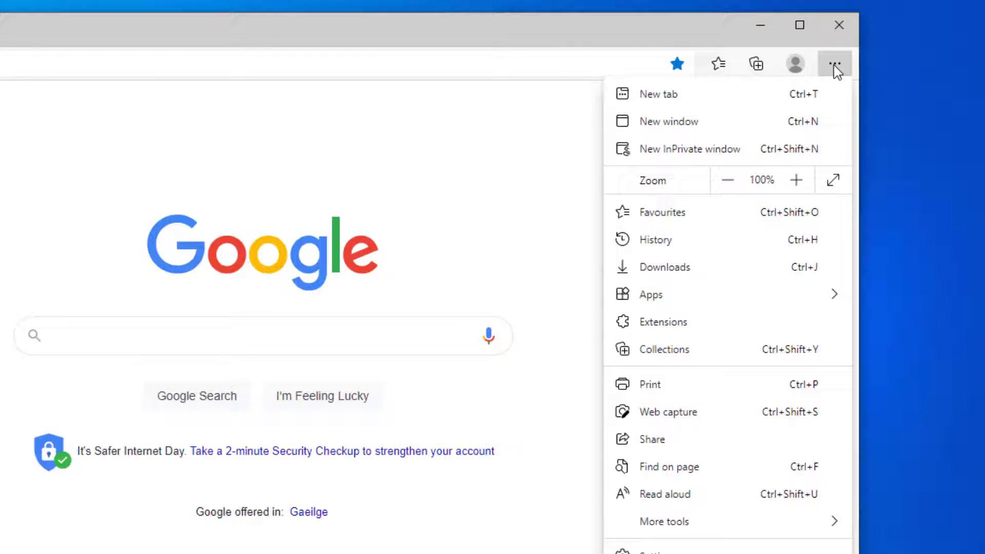
{"action": "left_click", "coordinate": [775, 233]}
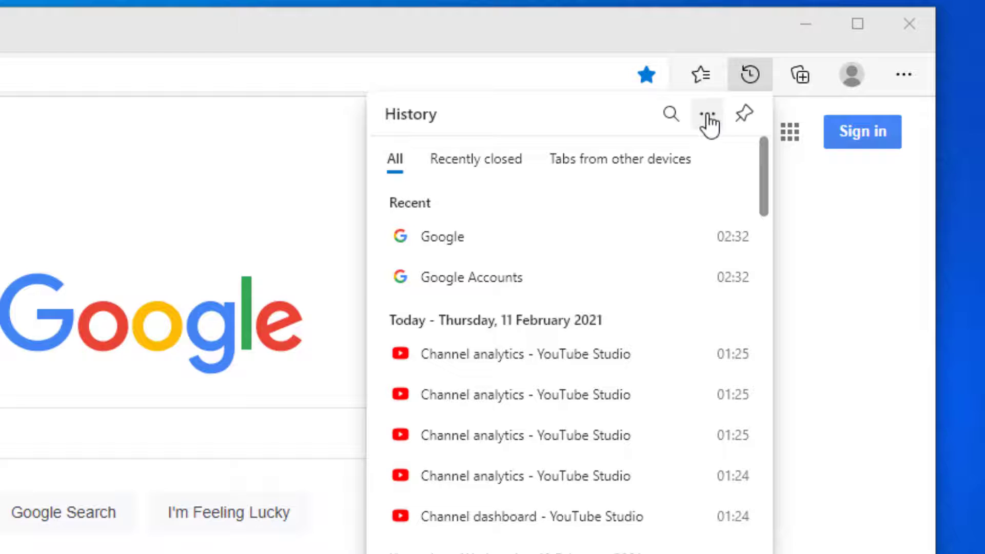
Clear Edge's browsing data for All time, then close Edge.
{"action": "left_click", "coordinate": [709, 117]}
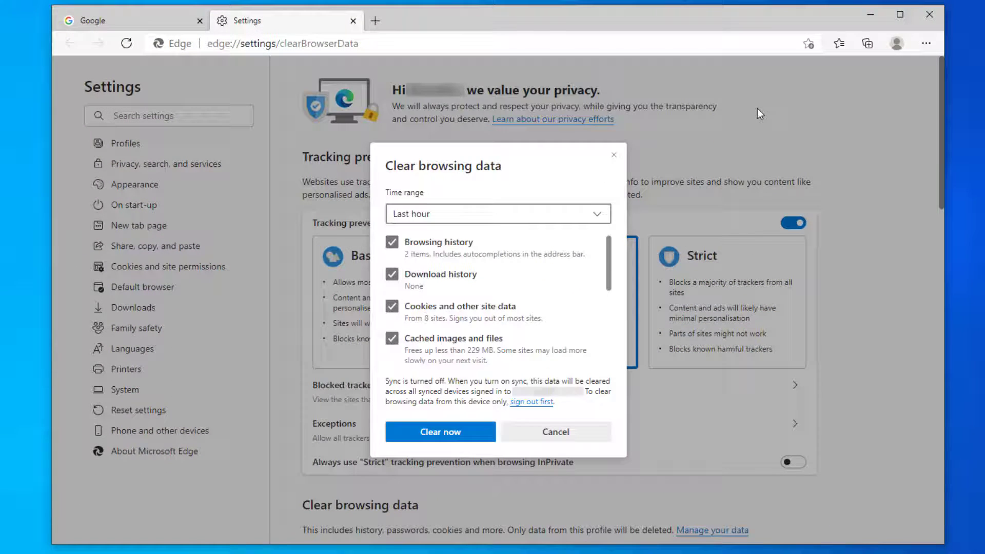
{"action": "left_click", "coordinate": [598, 218]}
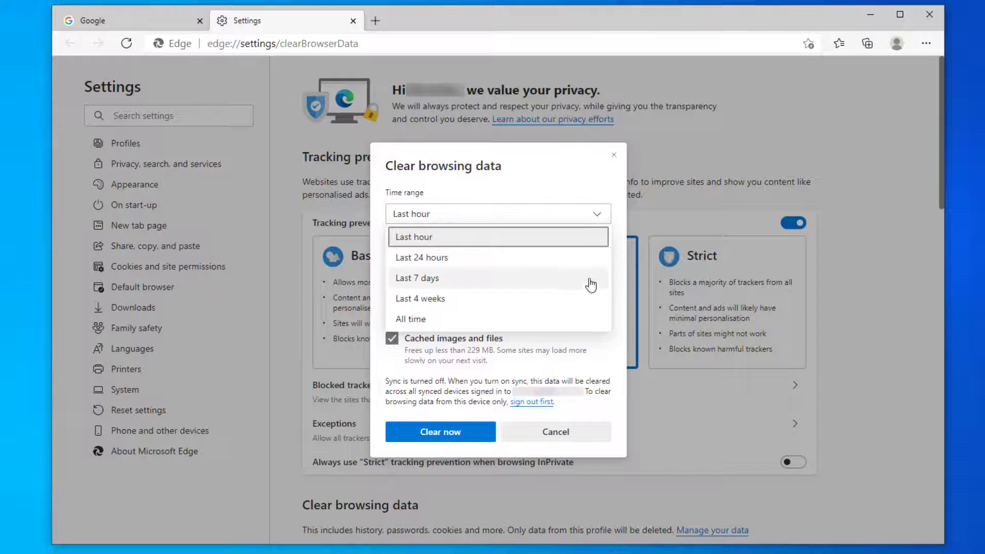
{"action": "left_click", "coordinate": [588, 321]}
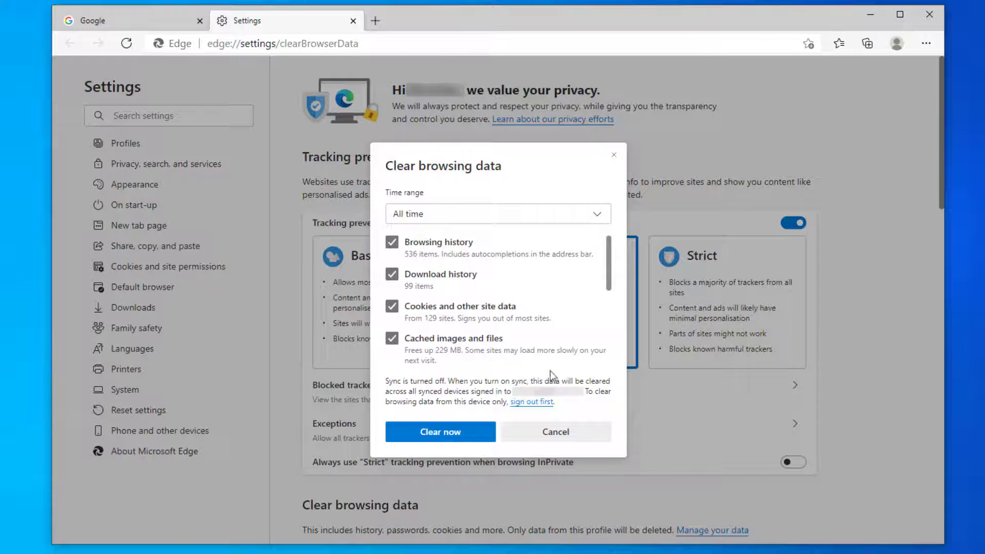
{"action": "left_click", "coordinate": [457, 433]}
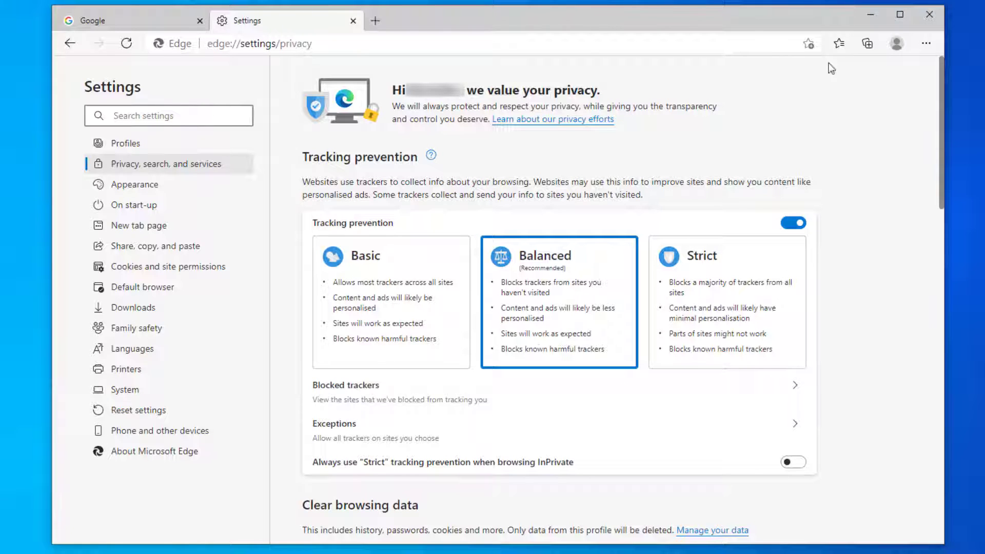
{"action": "left_click", "coordinate": [926, 14]}
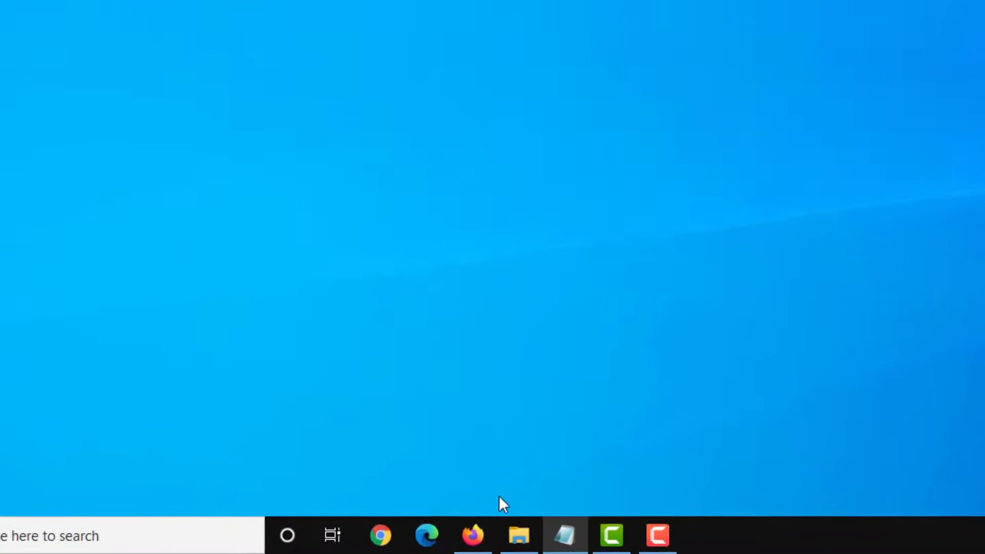
Show Firefox's Privacy & Security options down to Cookies and Site Data (121 MB).
{"action": "left_click", "coordinate": [473, 535]}
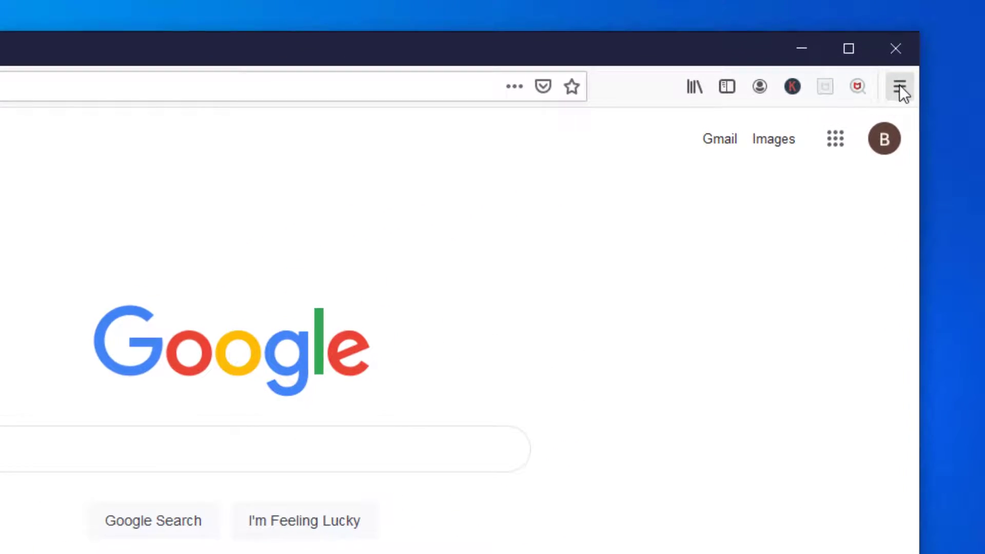
{"action": "left_click", "coordinate": [900, 85]}
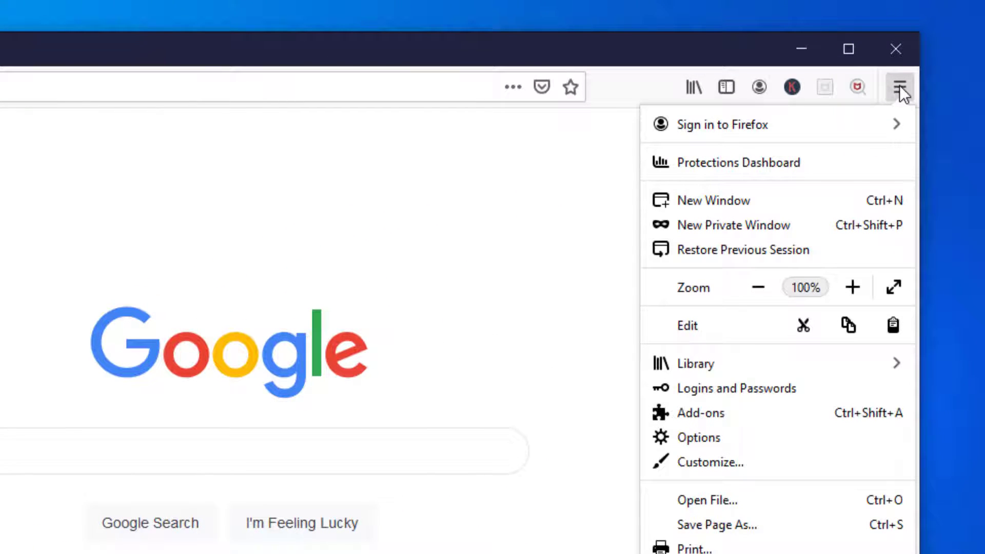
{"action": "left_click", "coordinate": [740, 433]}
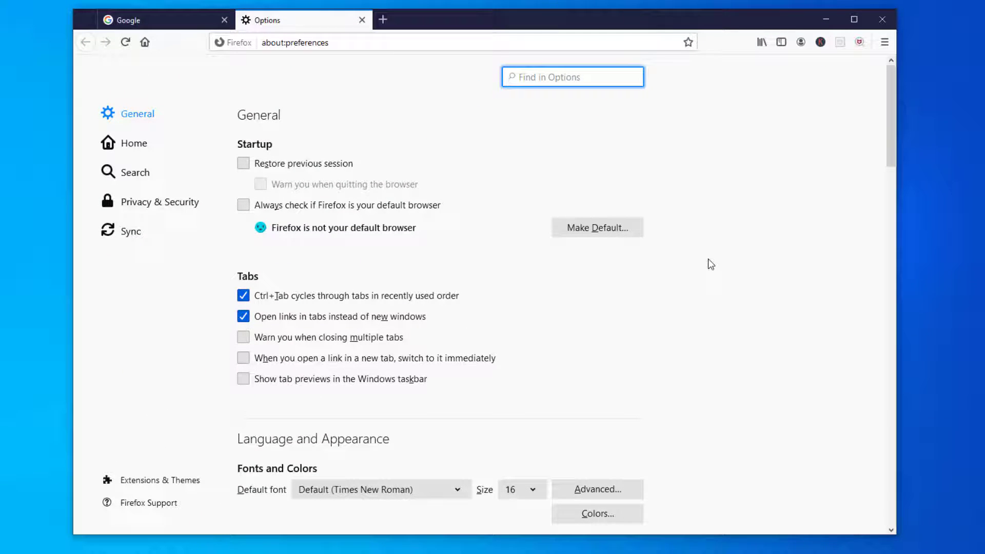
{"action": "left_click", "coordinate": [191, 210]}
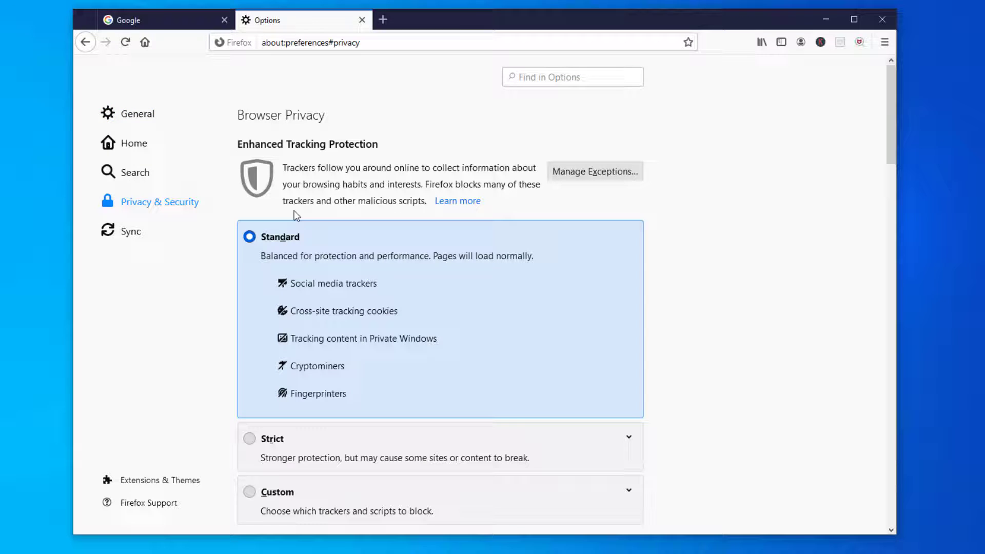
{"action": "scroll", "coordinate": [664, 239], "scroll_direction": "down", "scroll_amount": 6}
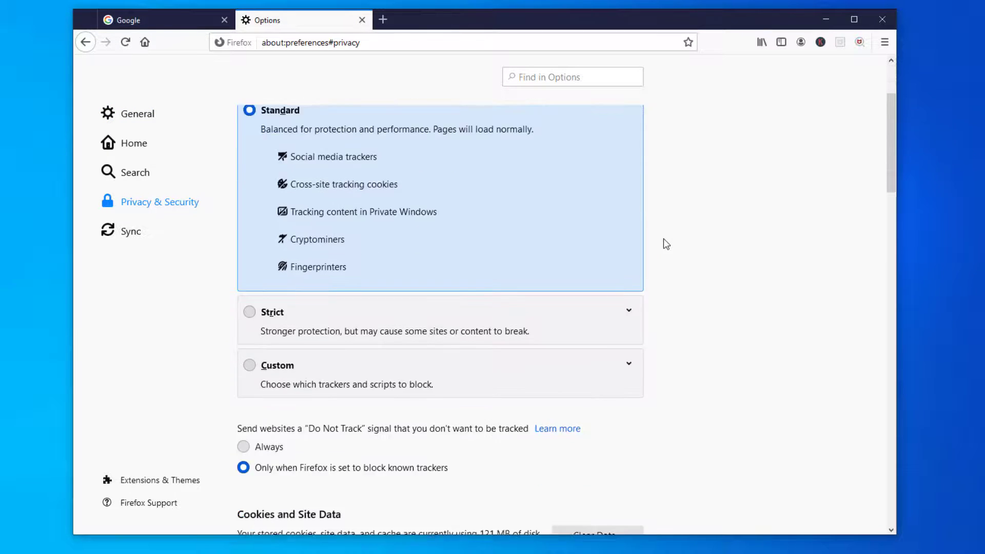
{"action": "scroll", "coordinate": [663, 244], "scroll_direction": "down", "scroll_amount": 2}
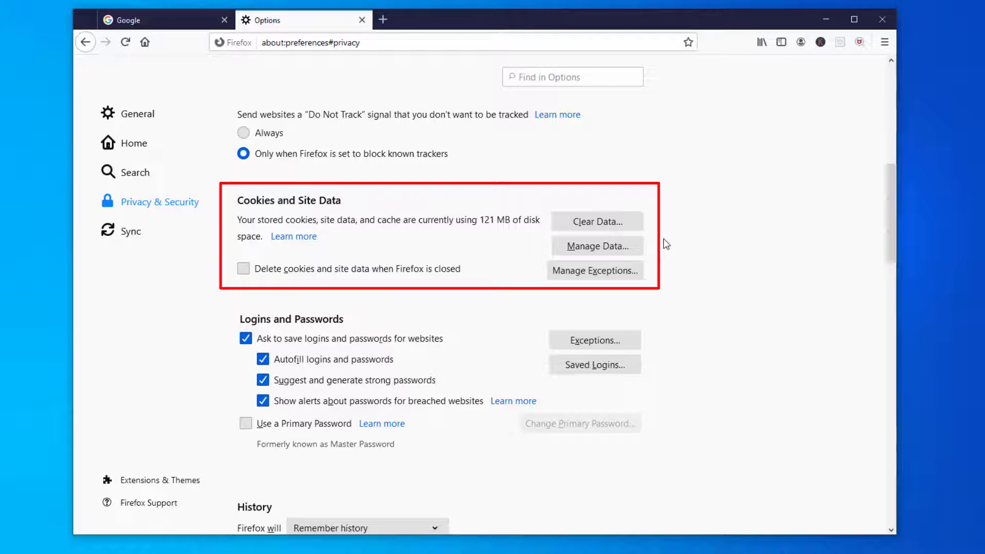
Clear Firefox's cookies, site data and cached web content, shrinking 121 MB to 128 KB.
{"action": "left_click", "coordinate": [634, 226]}
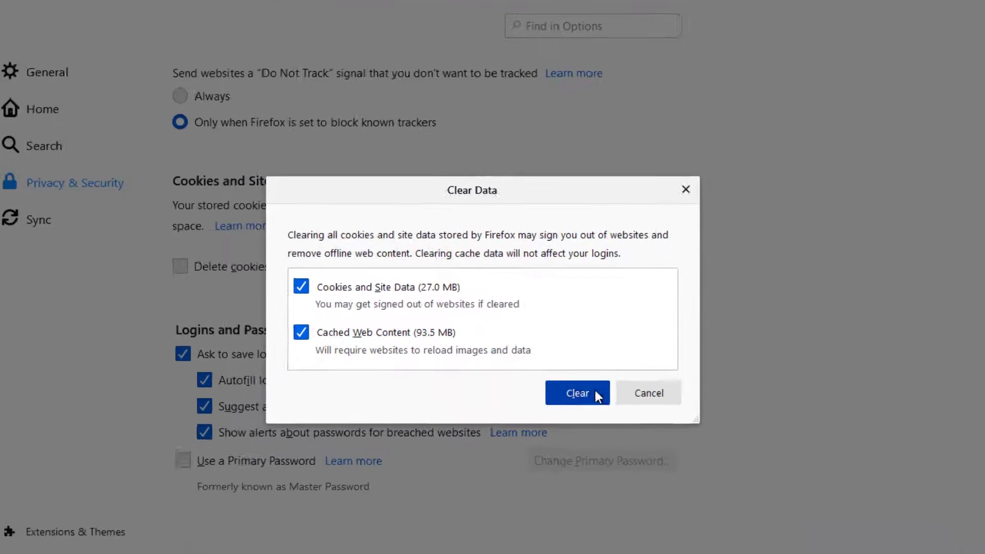
{"action": "left_click", "coordinate": [560, 369]}
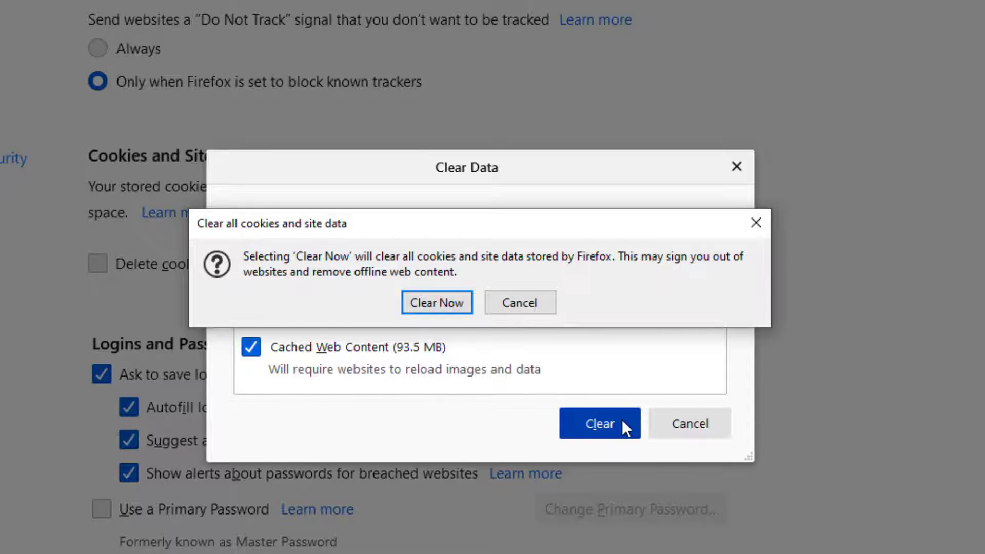
{"action": "left_click", "coordinate": [463, 306]}
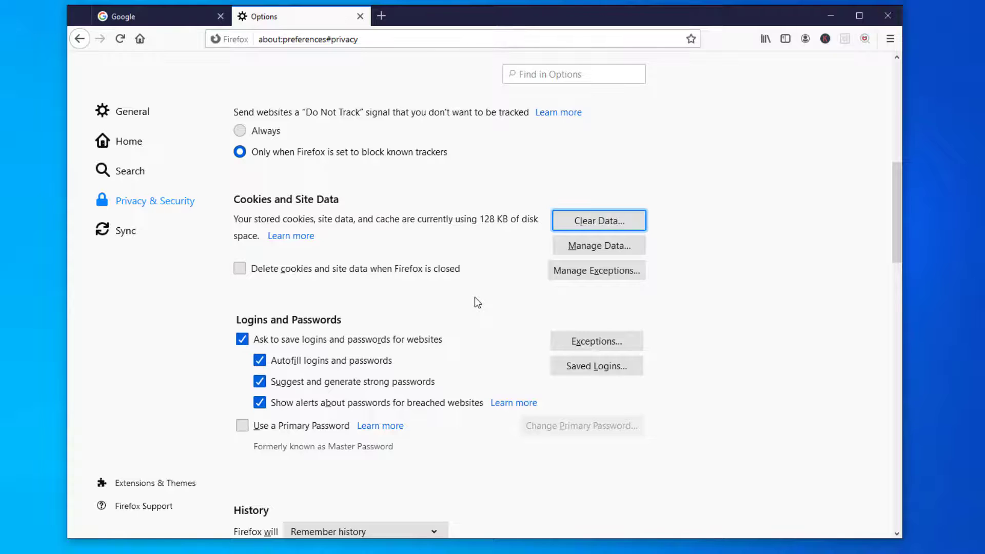
Clear Firefox's history, logins, cookies and cache with the time range set to Everything.
{"action": "scroll", "coordinate": [475, 298], "scroll_direction": "down", "scroll_amount": 5}
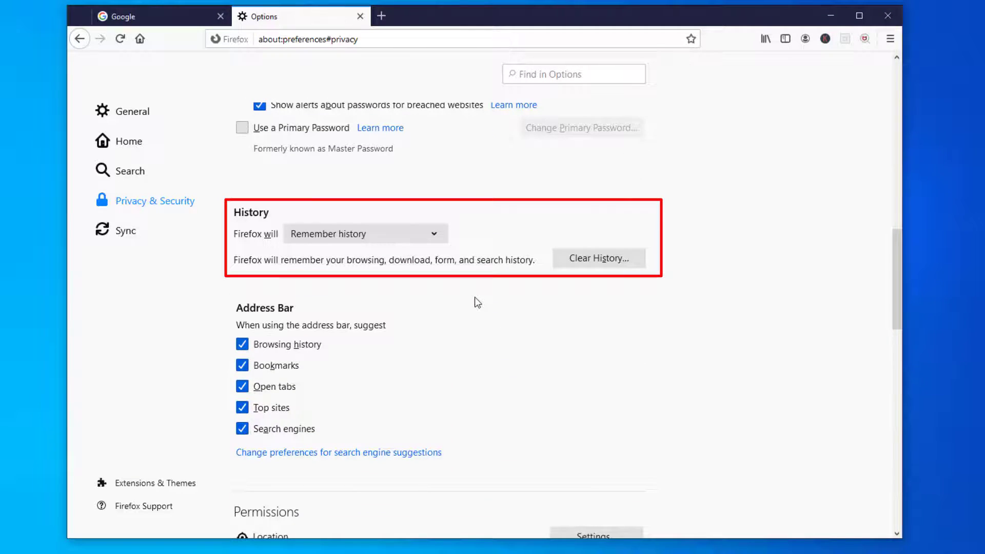
{"action": "left_click", "coordinate": [568, 262]}
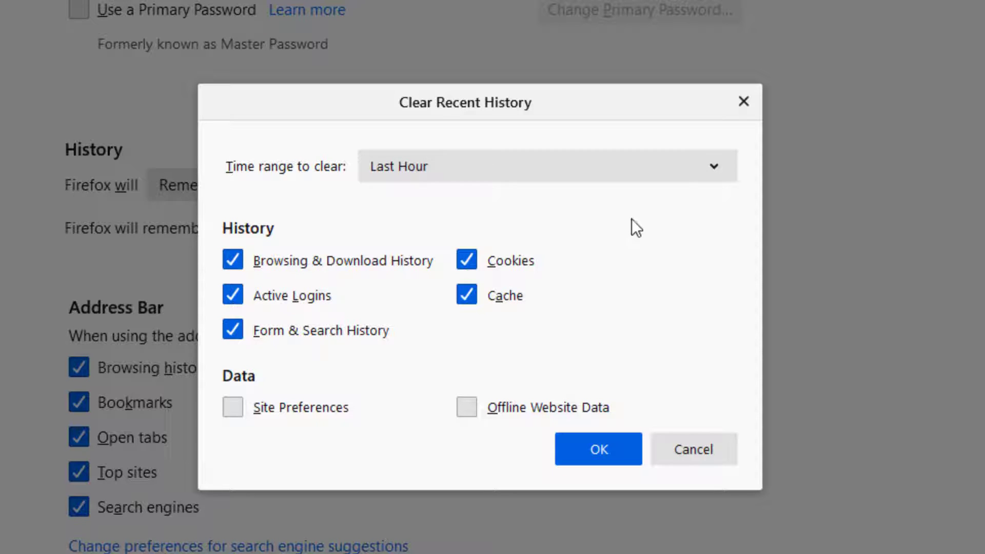
{"action": "left_click", "coordinate": [712, 167]}
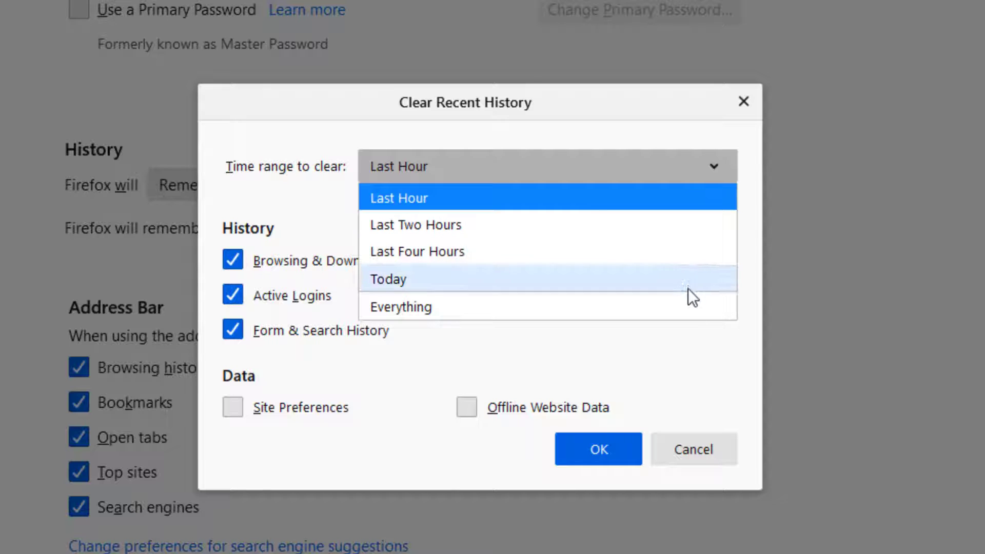
{"action": "left_click", "coordinate": [686, 309]}
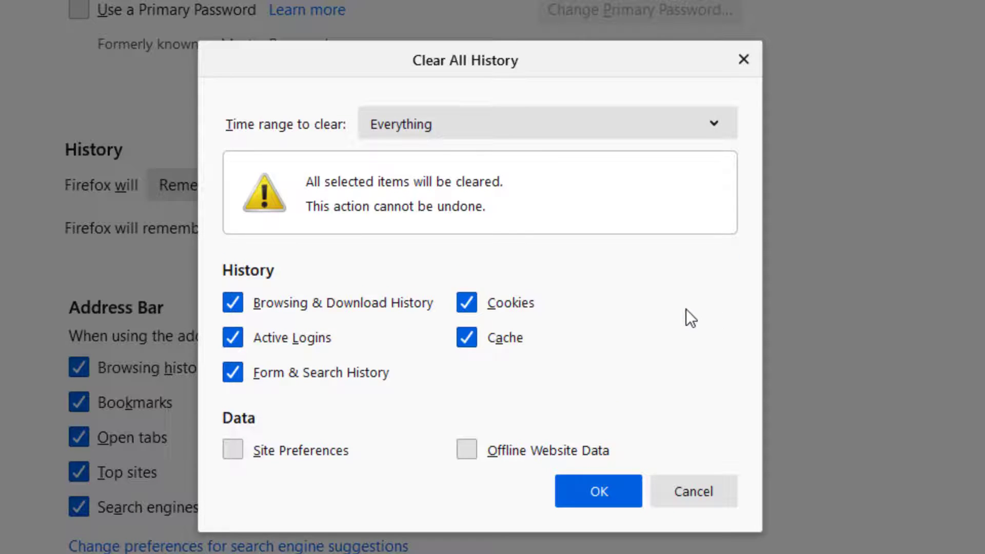
{"action": "left_click", "coordinate": [595, 487]}
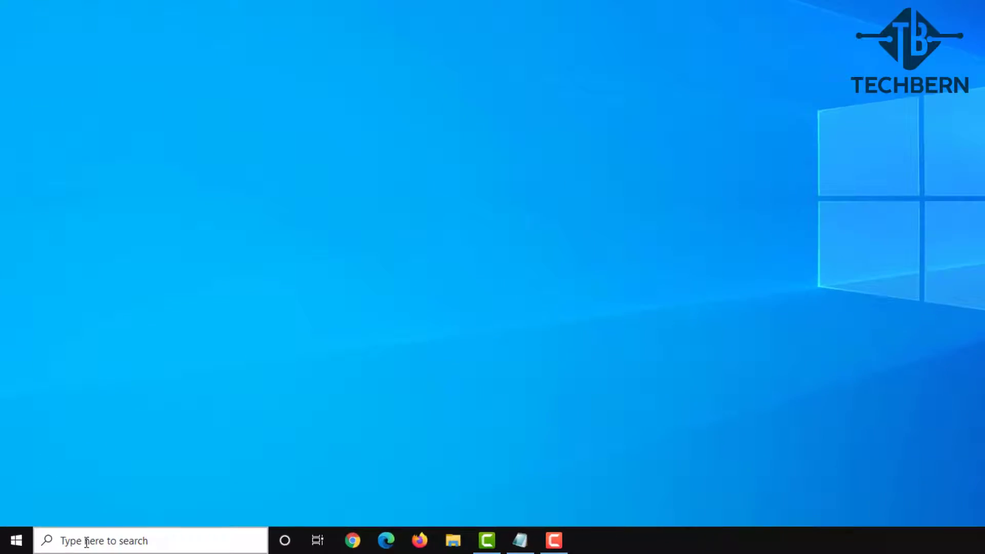
Search for 'disk clean up' and launch the Disk Clean-up app.
{"action": "left_click", "coordinate": [87, 541]}
{"action": "type", "text": "disk clean"}
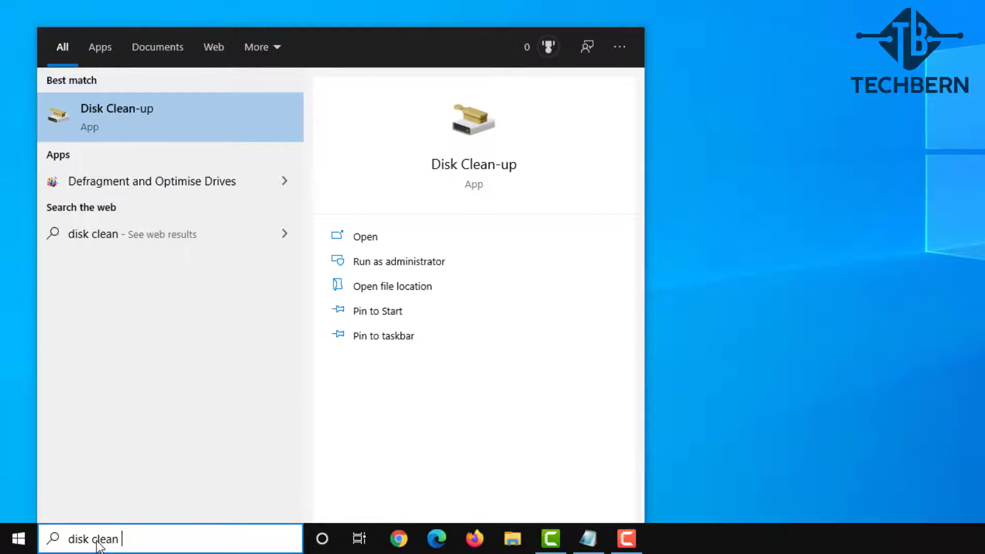
{"action": "type", "text": " up"}
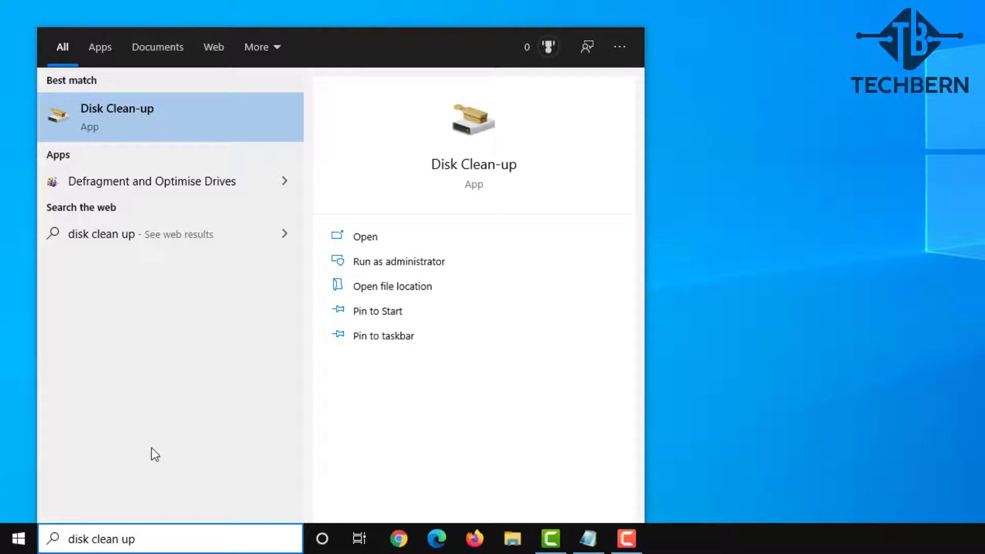
{"action": "left_click", "coordinate": [227, 119]}
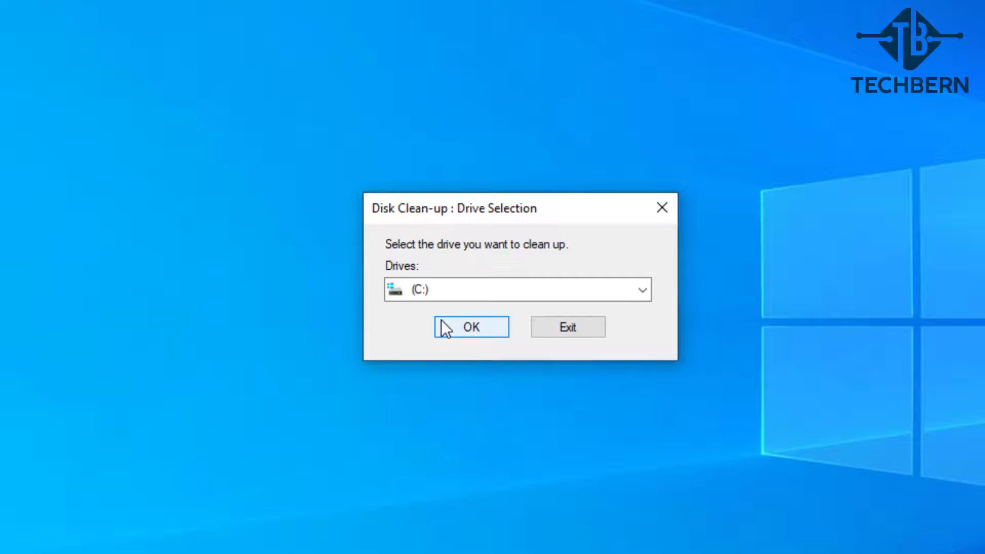
Scan drive (C:) in Disk Clean-up, revealing up to 6.33 GB freeable.
{"action": "left_click", "coordinate": [442, 325]}
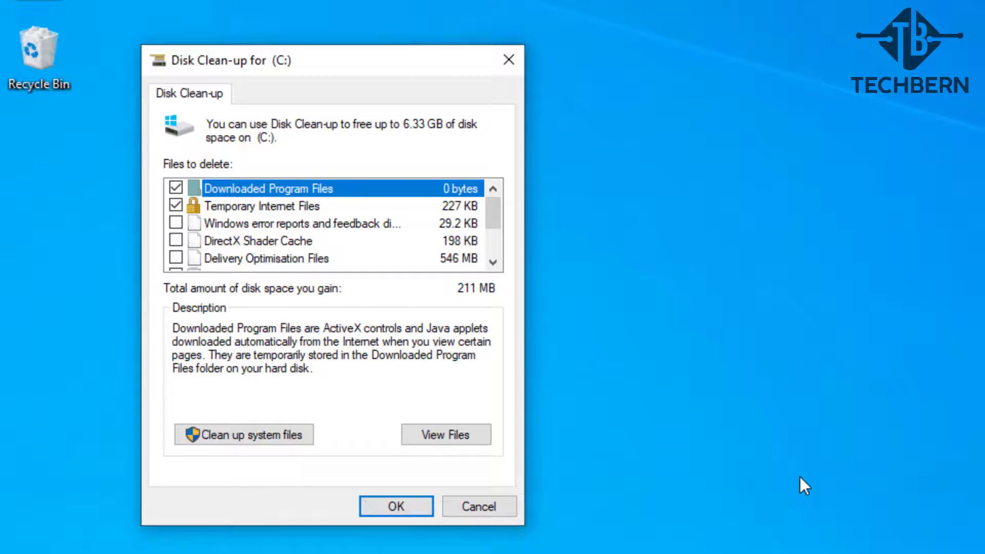
Rescan drive C: including system files and mark Windows Update Clean-up and upgrade log files.
{"action": "left_click", "coordinate": [306, 436]}
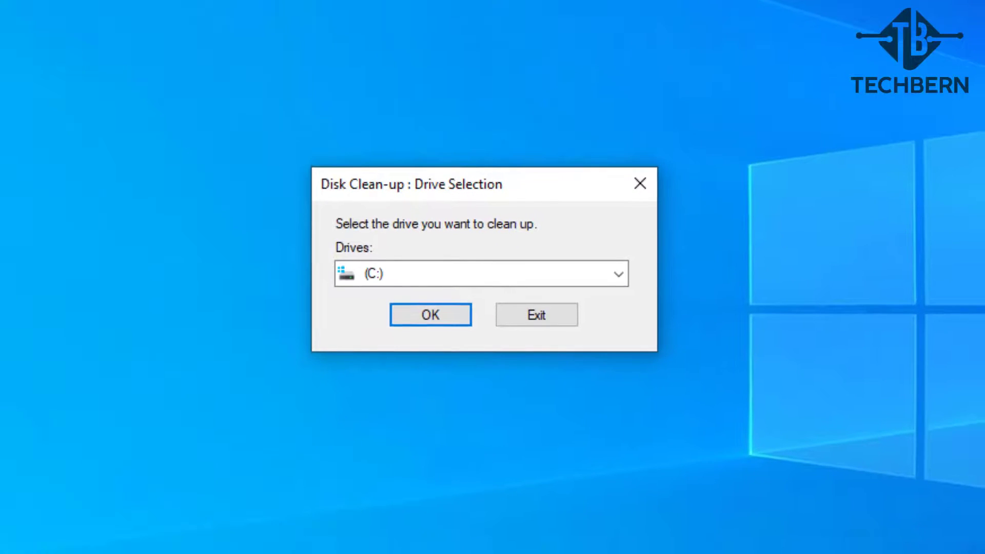
{"action": "left_click", "coordinate": [397, 308]}
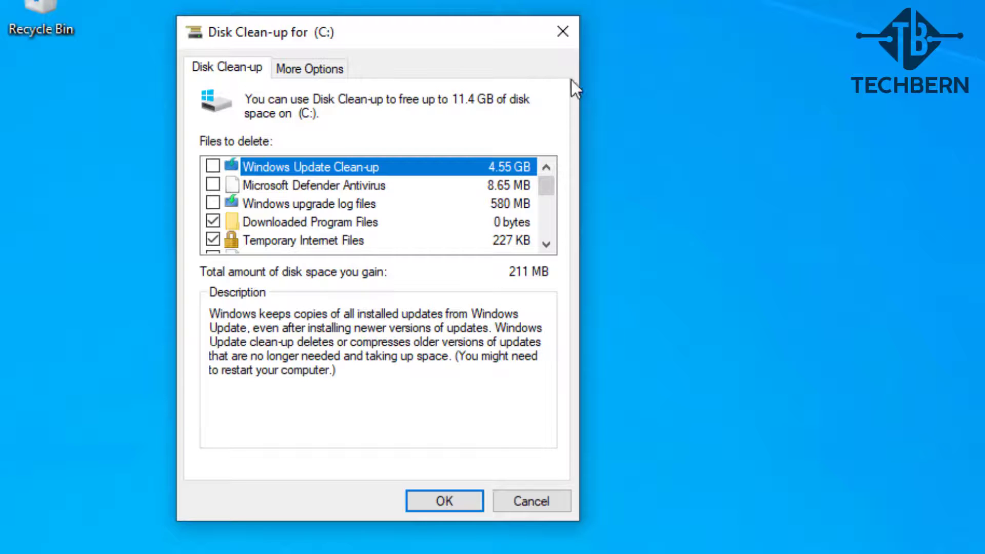
{"action": "left_click", "coordinate": [212, 167]}
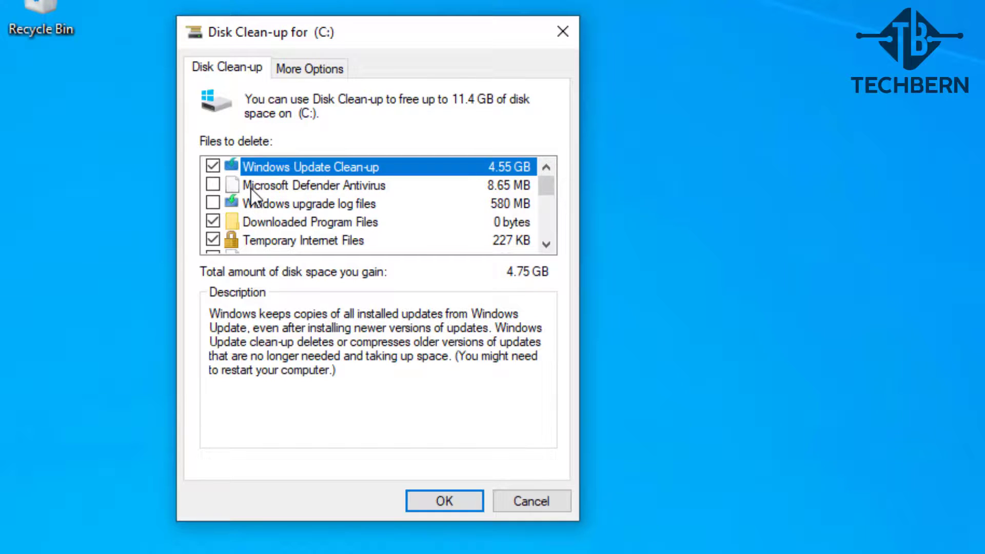
{"action": "left_click", "coordinate": [237, 204]}
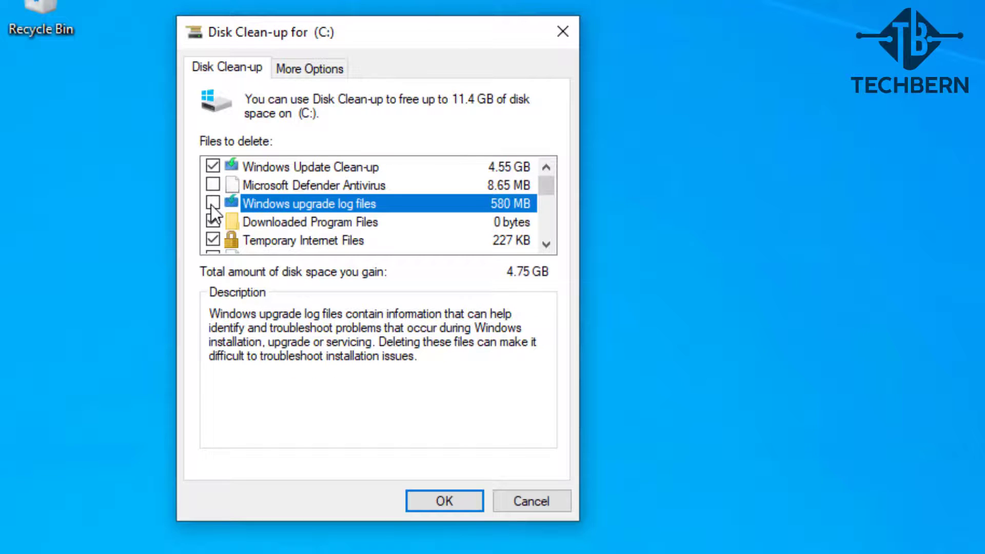
{"action": "left_click", "coordinate": [212, 203]}
Also mark Delivery Optimisation Files and the Recycle Bin, bringing the total to 11.0 GB.
{"action": "scroll", "coordinate": [210, 205], "scroll_direction": "down", "scroll_amount": 2}
{"action": "scroll", "coordinate": [211, 205], "scroll_direction": "up", "scroll_amount": 1}
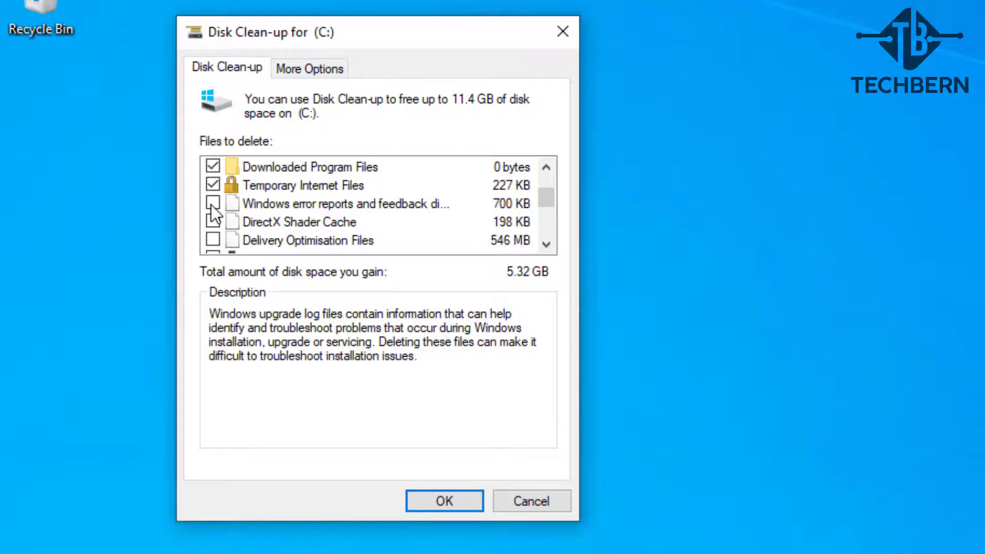
{"action": "scroll", "coordinate": [214, 215], "scroll_direction": "down", "scroll_amount": 1}
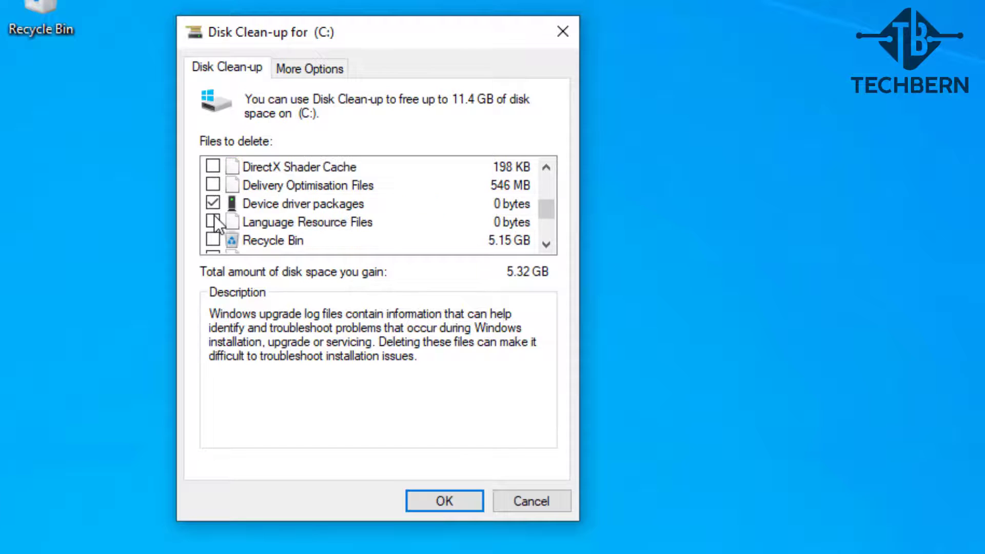
{"action": "left_click", "coordinate": [232, 182]}
{"action": "left_click", "coordinate": [214, 183]}
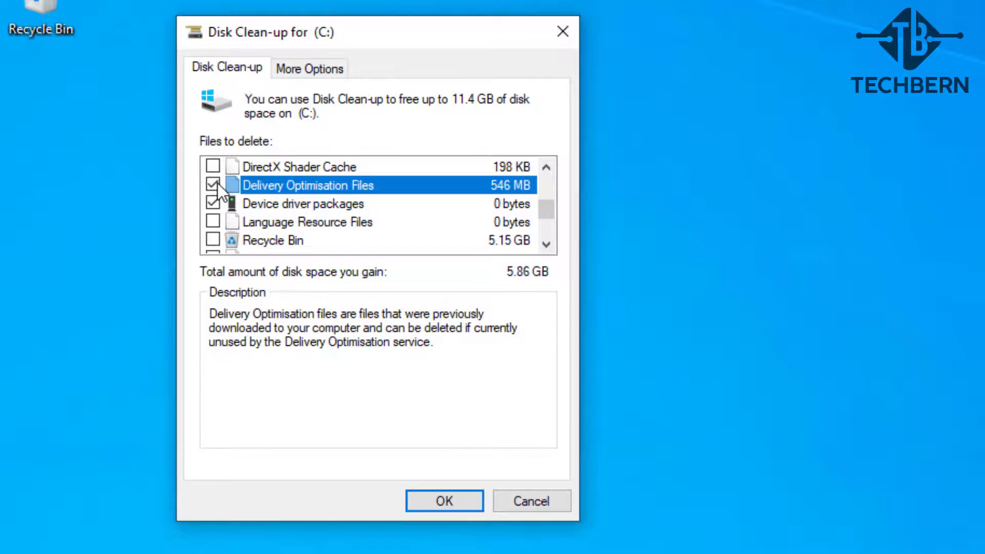
{"action": "scroll", "coordinate": [218, 183], "scroll_direction": "down", "scroll_amount": 1}
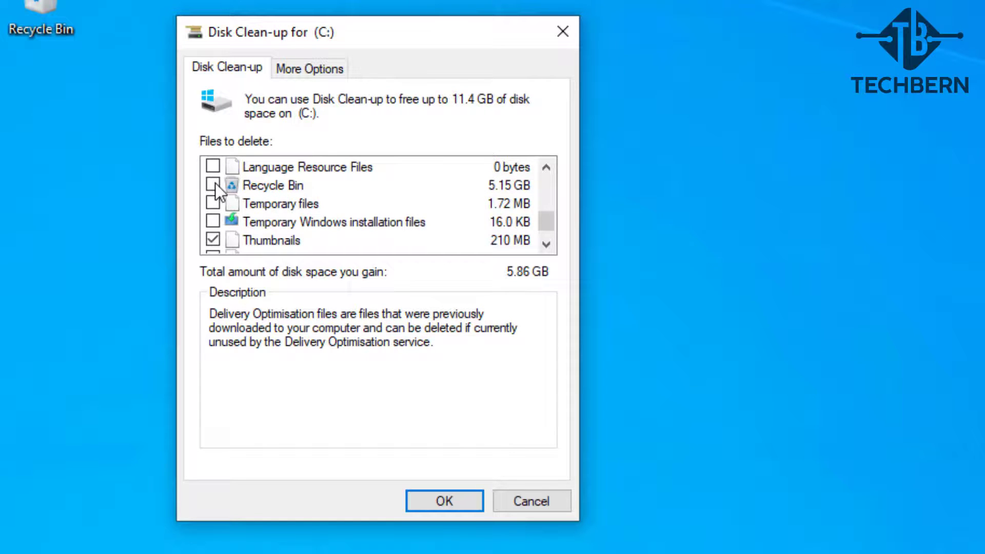
{"action": "left_click", "coordinate": [213, 183]}
{"action": "scroll", "coordinate": [214, 222], "scroll_direction": "down", "scroll_amount": 1}
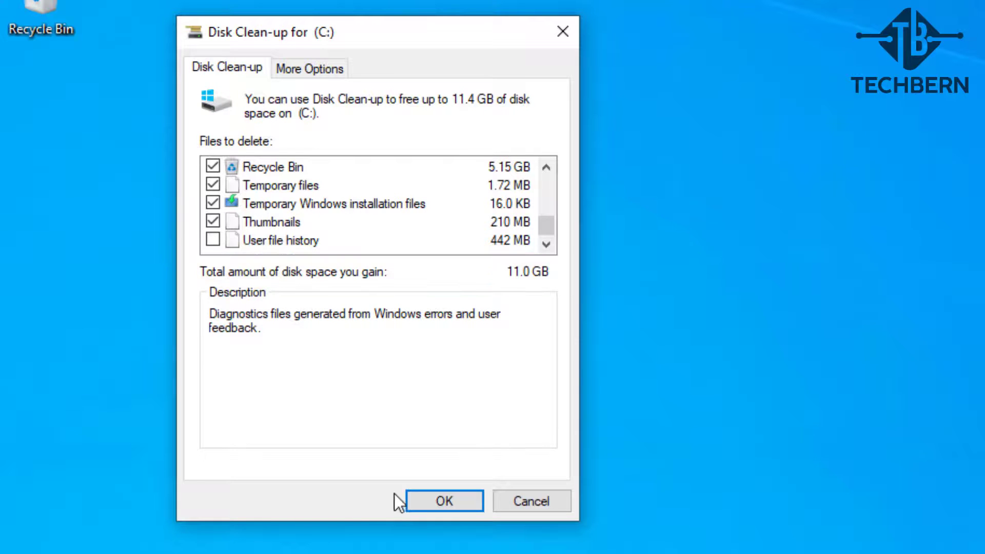
Run the clean-up and confirm permanent deletion of the marked files on drive C:.
{"action": "left_click", "coordinate": [413, 502]}
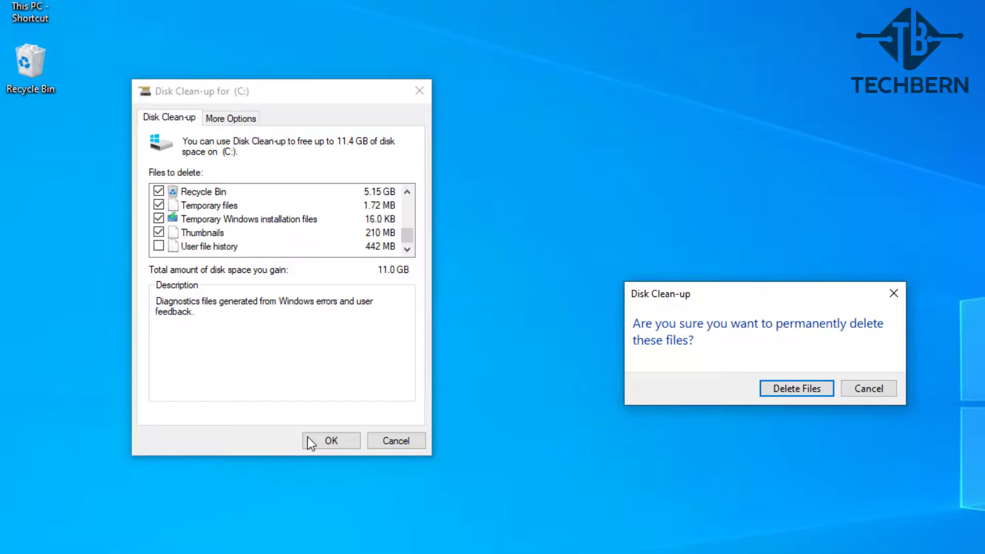
{"action": "left_click", "coordinate": [765, 388]}
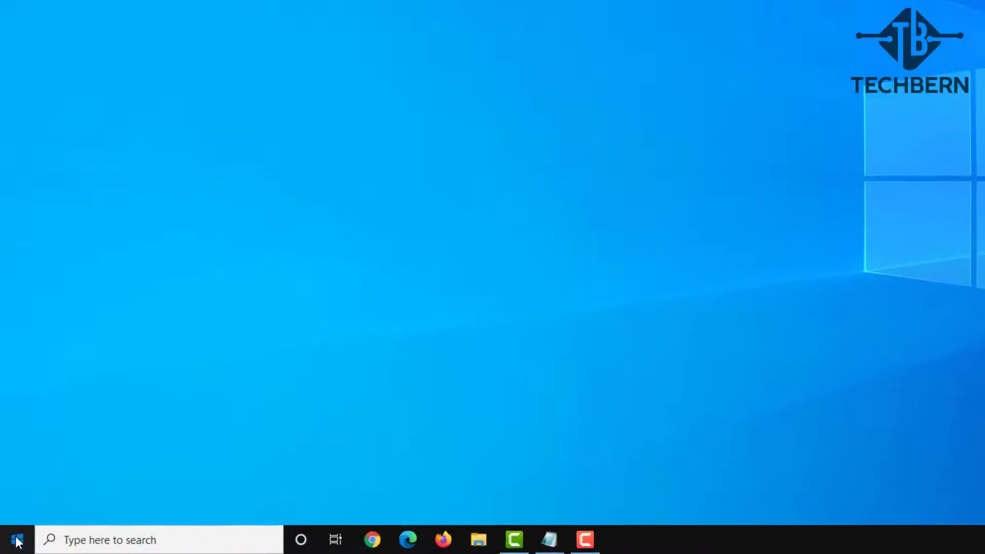
Clear the device's location history under Settings > Privacy > Location.
{"action": "left_click", "coordinate": [11, 544]}
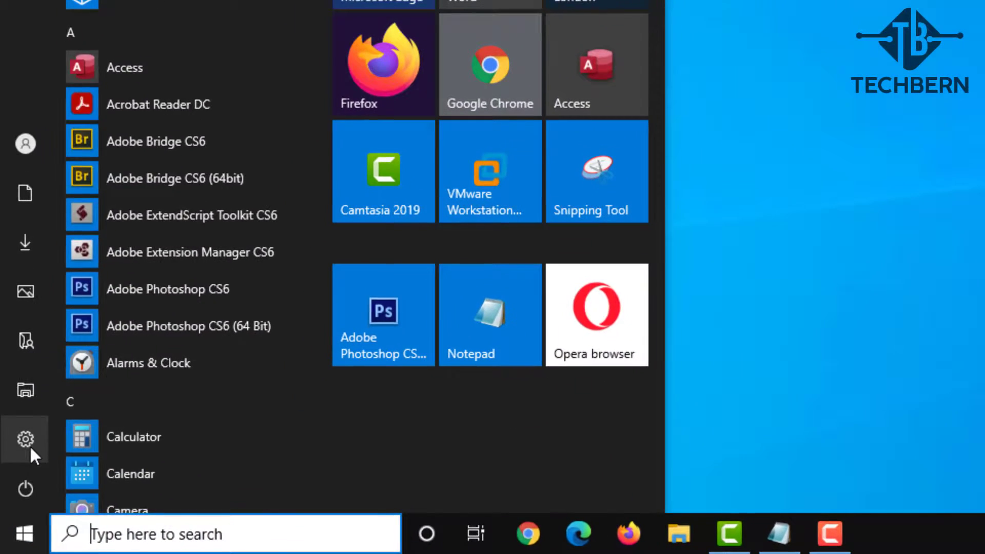
{"action": "left_click", "coordinate": [27, 447]}
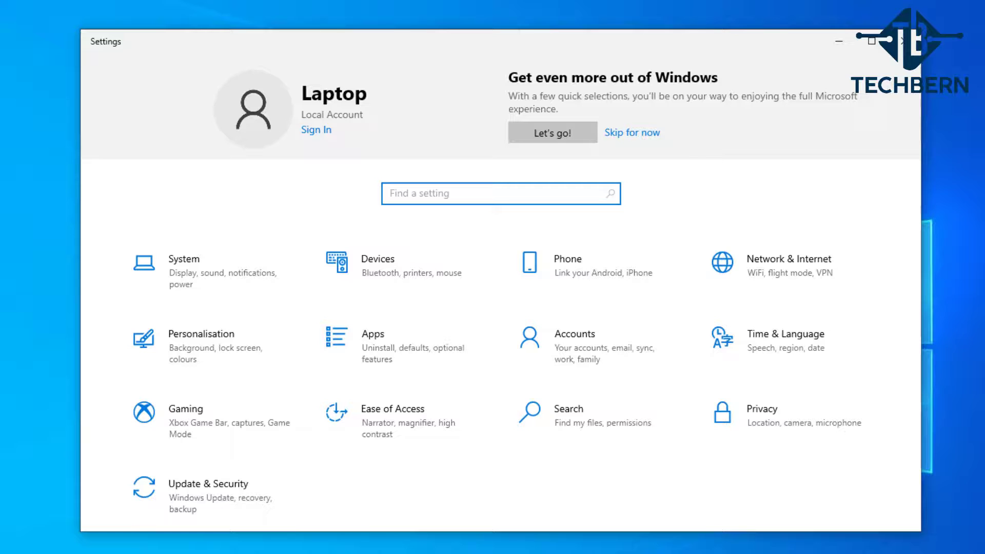
{"action": "left_click", "coordinate": [790, 434]}
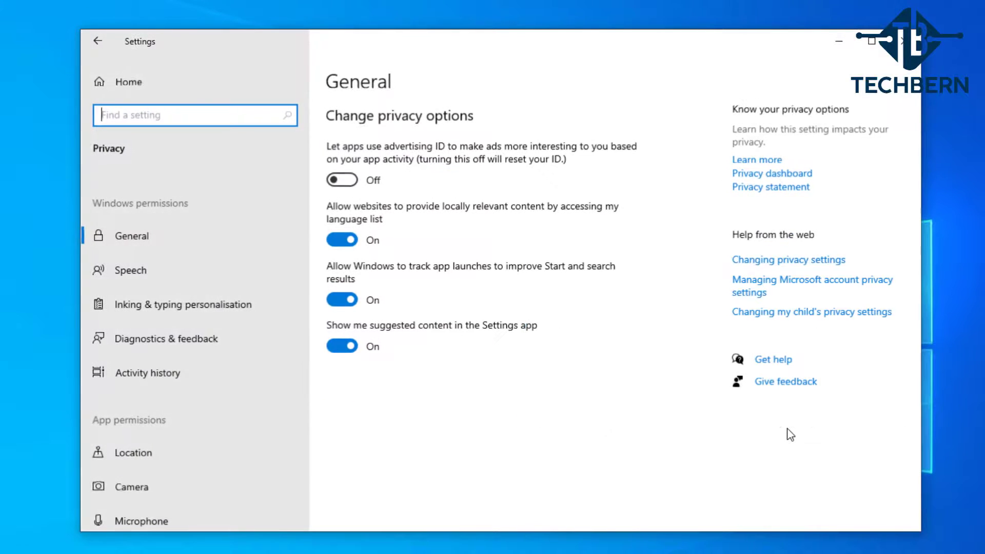
{"action": "left_click", "coordinate": [264, 448]}
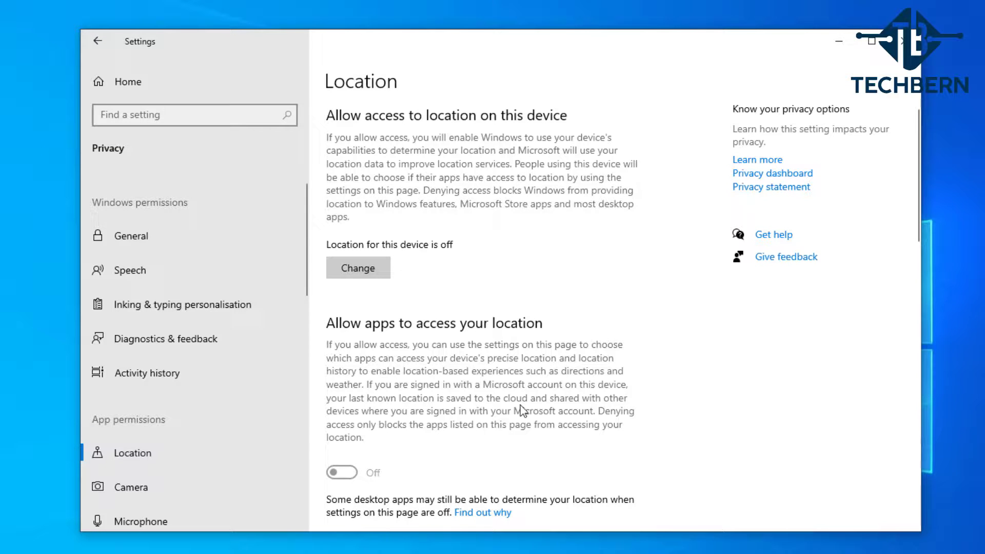
{"action": "scroll", "coordinate": [522, 410], "scroll_direction": "down", "scroll_amount": 10}
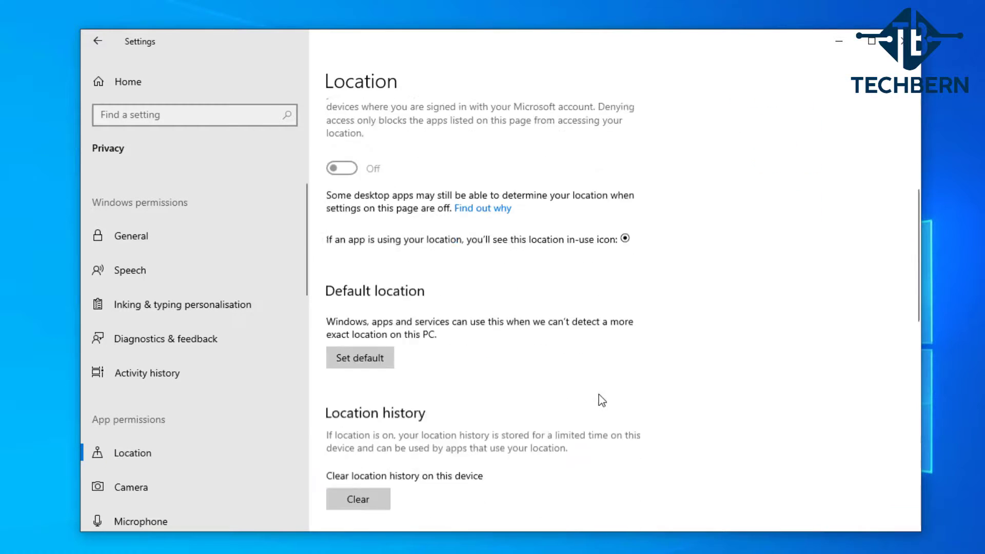
{"action": "scroll", "coordinate": [602, 400], "scroll_direction": "down", "scroll_amount": 3}
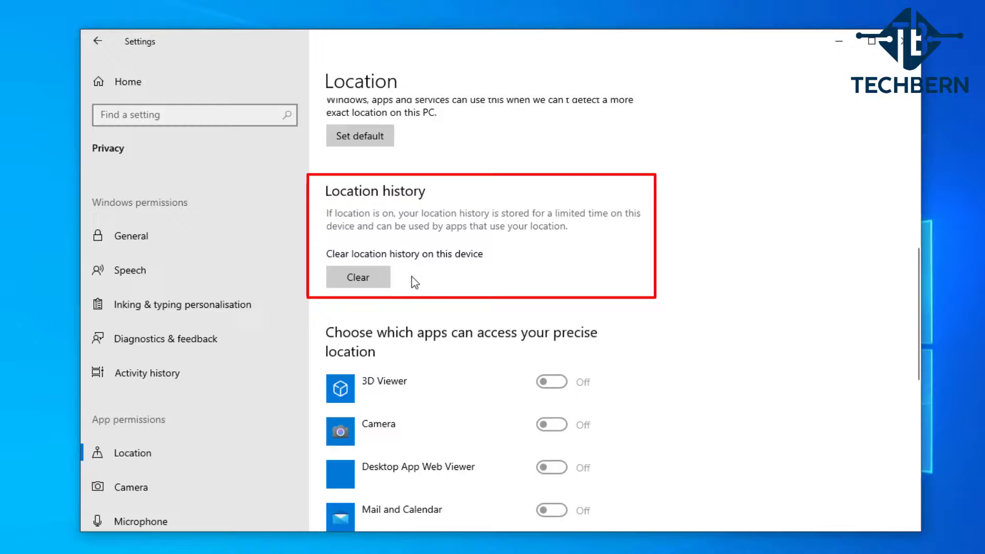
{"action": "left_click", "coordinate": [386, 277]}
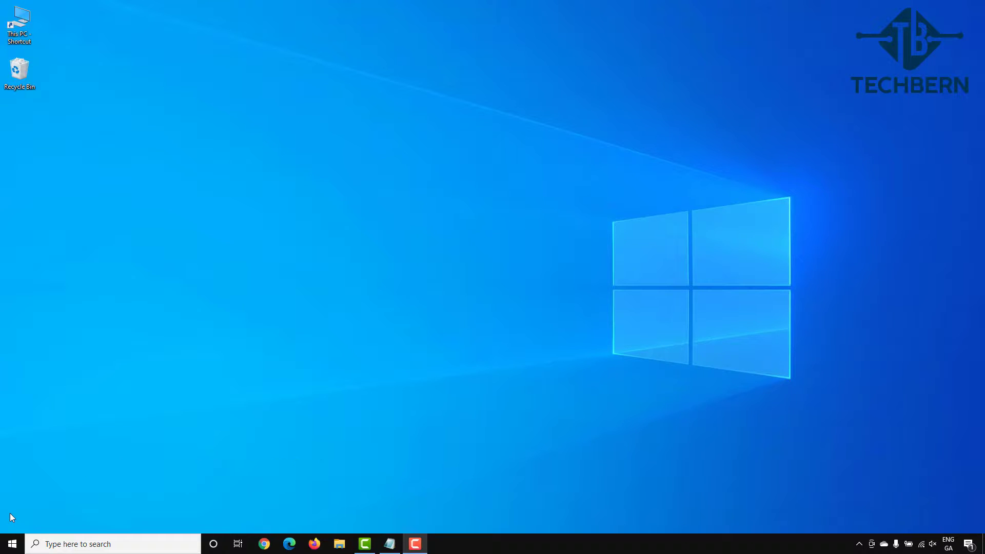
Search 'restore' and open 'Create a restore point' in System Properties.
{"action": "left_click", "coordinate": [49, 544]}
{"action": "type", "text": "restore"}
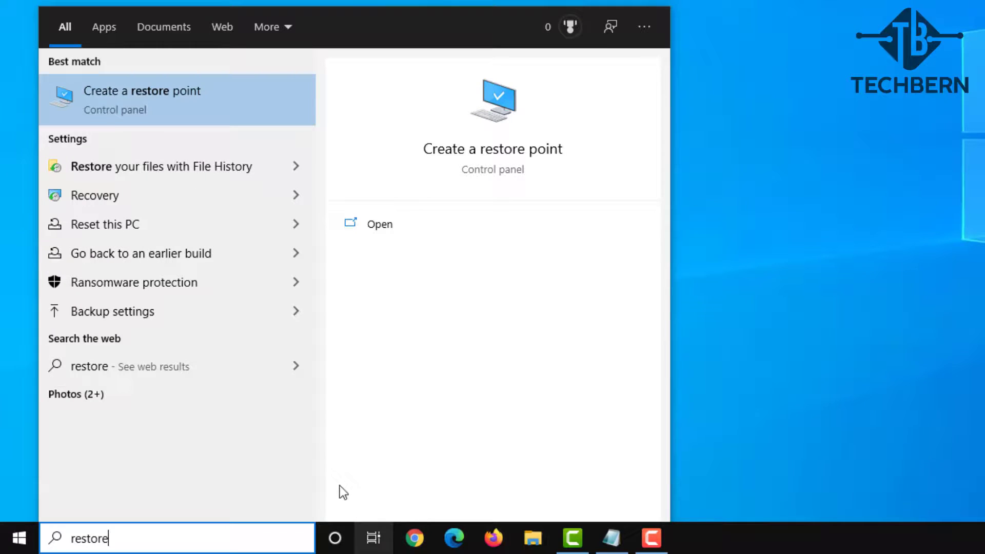
{"action": "left_click", "coordinate": [206, 112]}
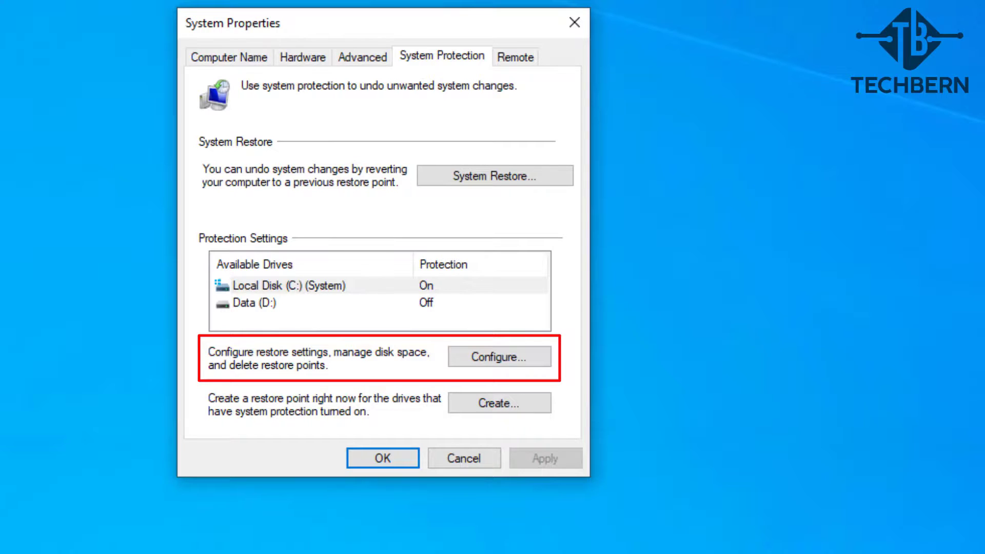
Delete all restore points on Local Disk (C:) and lower its maximum usage to 14%.
{"action": "left_click", "coordinate": [456, 356]}
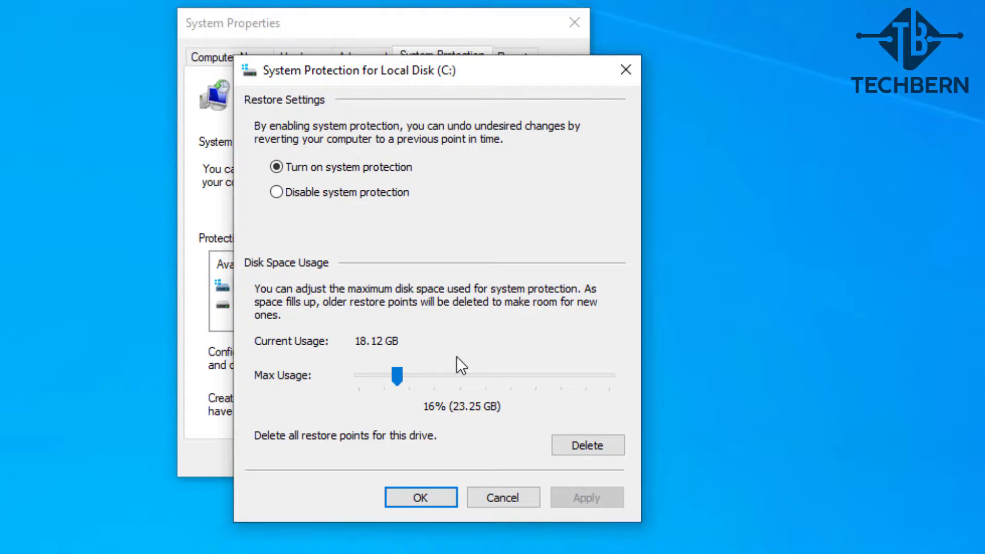
{"action": "left_click", "coordinate": [558, 442]}
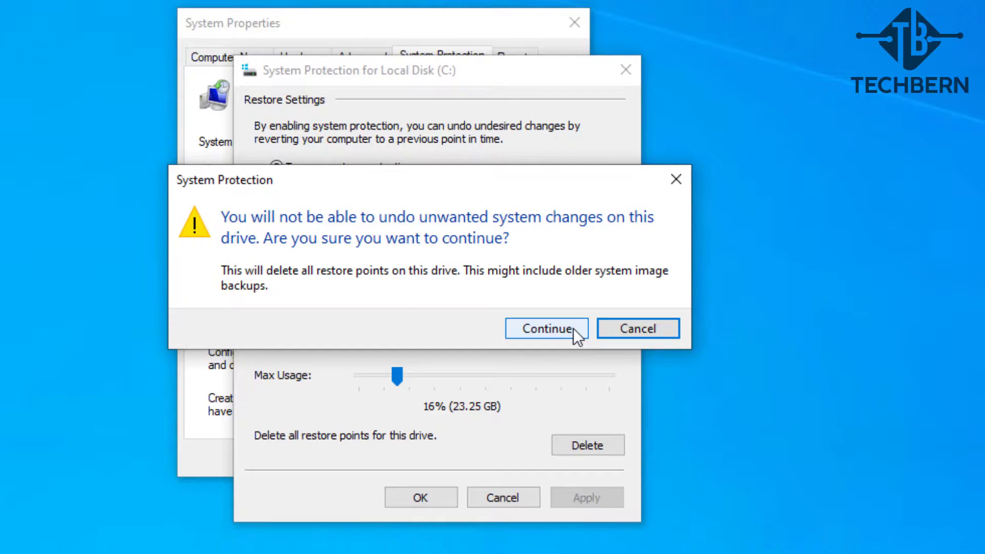
{"action": "left_click", "coordinate": [547, 329]}
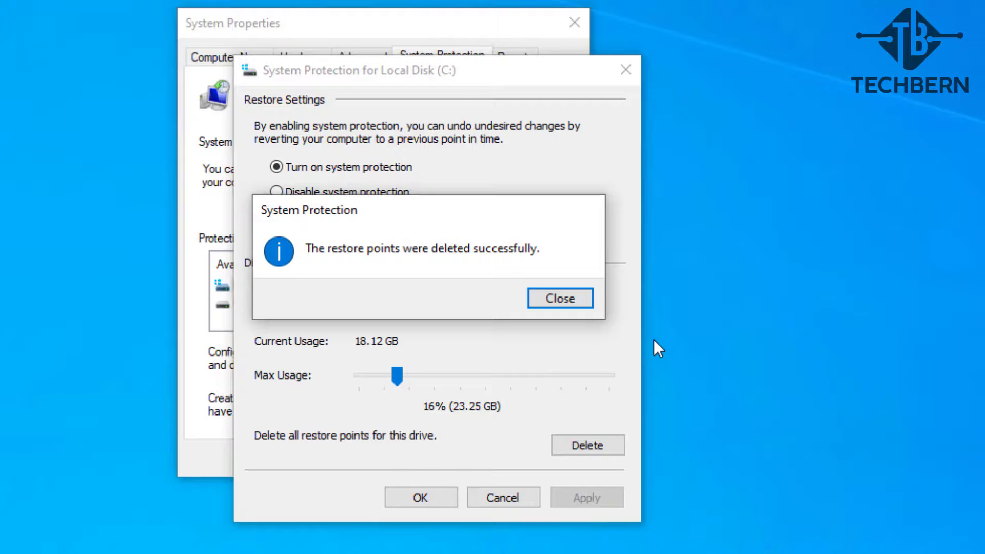
{"action": "left_click", "coordinate": [537, 298]}
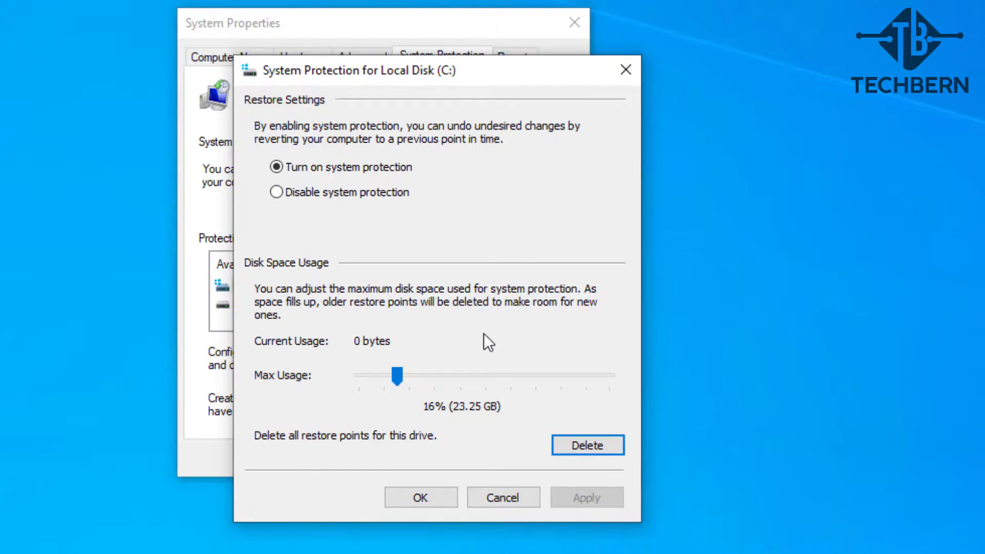
{"action": "mouse_move", "coordinate": [398, 376]}
{"action": "left_mouse_down"}
{"action": "mouse_move", "coordinate": [507, 376]}
{"action": "mouse_move", "coordinate": [393, 388]}
{"action": "left_mouse_up"}
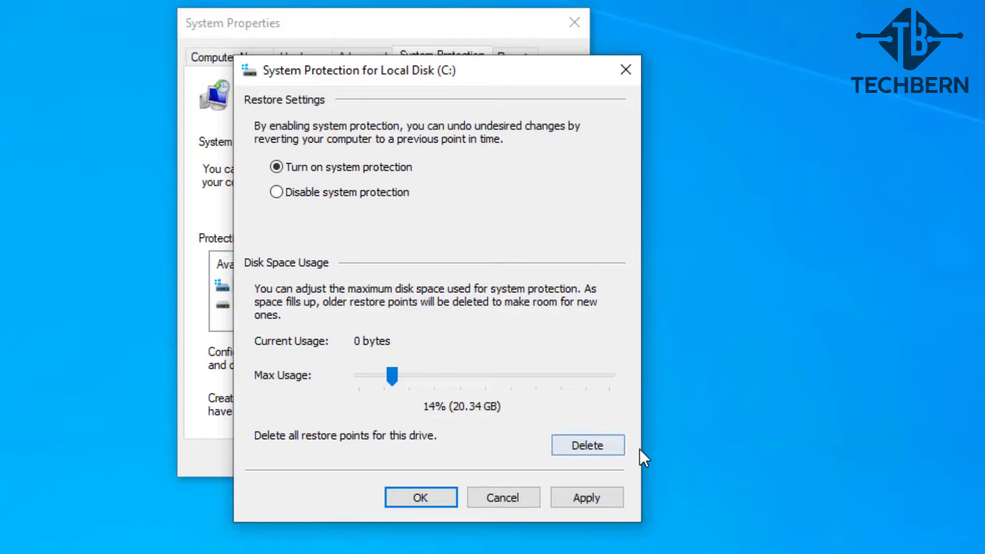
Save the C: protection settings and create a restore point named 'Restore Point 1'.
{"action": "left_click", "coordinate": [442, 499]}
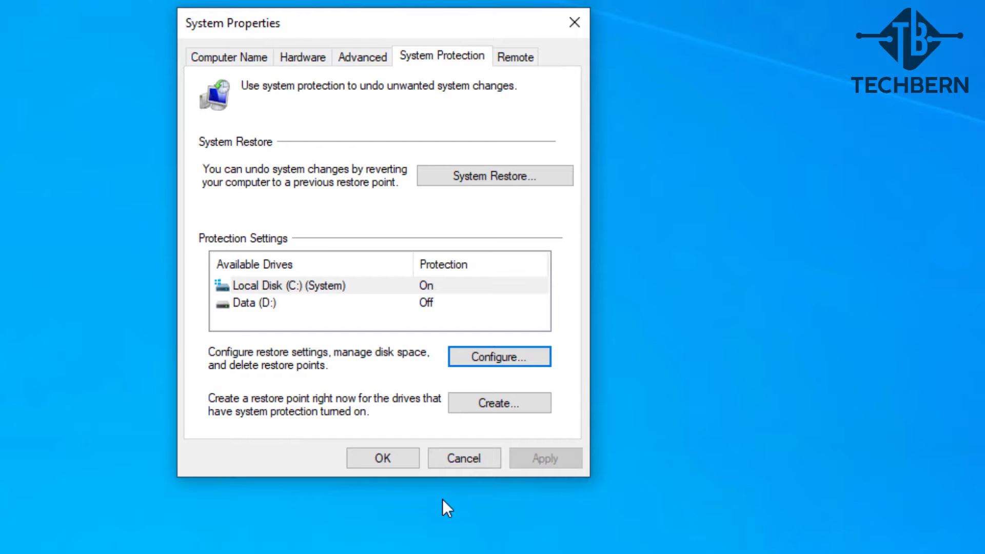
{"action": "left_click", "coordinate": [453, 396]}
{"action": "type", "text": "Restore Point "}
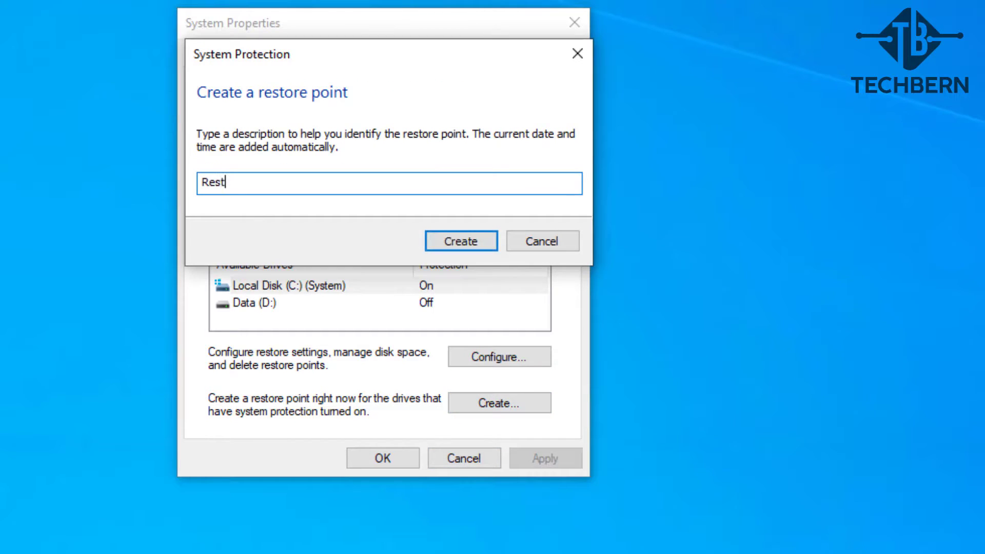
{"action": "type", "text": "1"}
{"action": "left_click", "coordinate": [494, 247]}
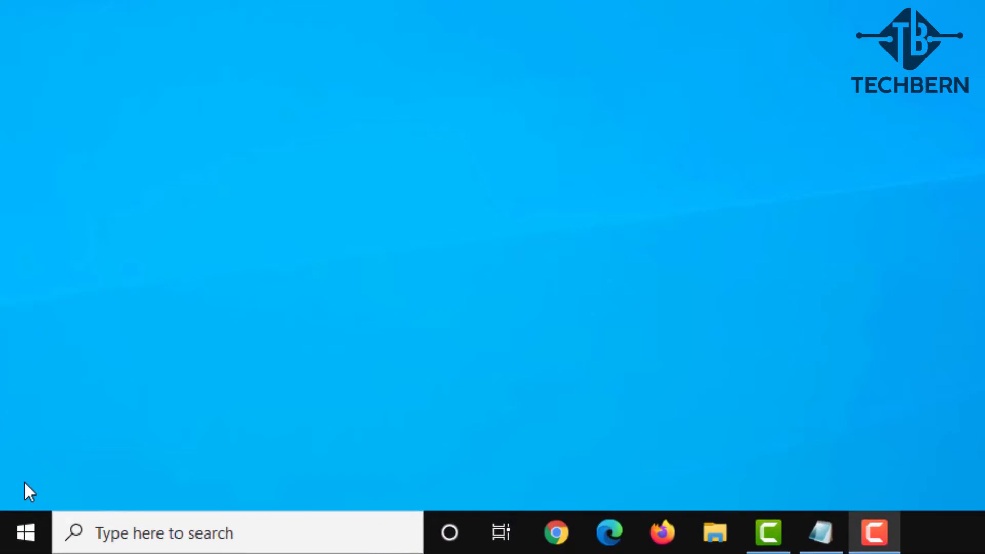
Open the Prefetch folder through the Run box and delete every file in it.
{"action": "key", "text": "super+r"}
{"action": "type", "text": "pr"}
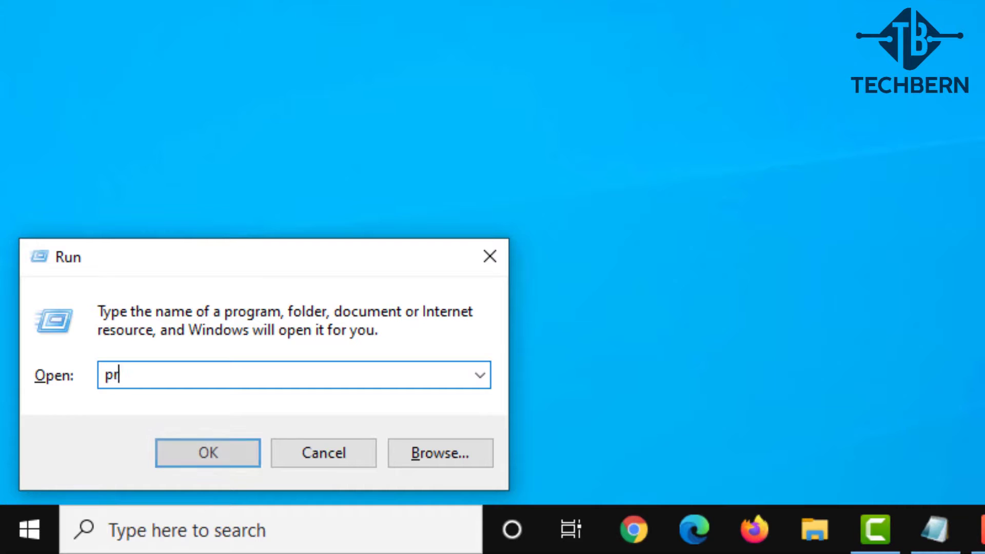
{"action": "type", "text": "efetch"}
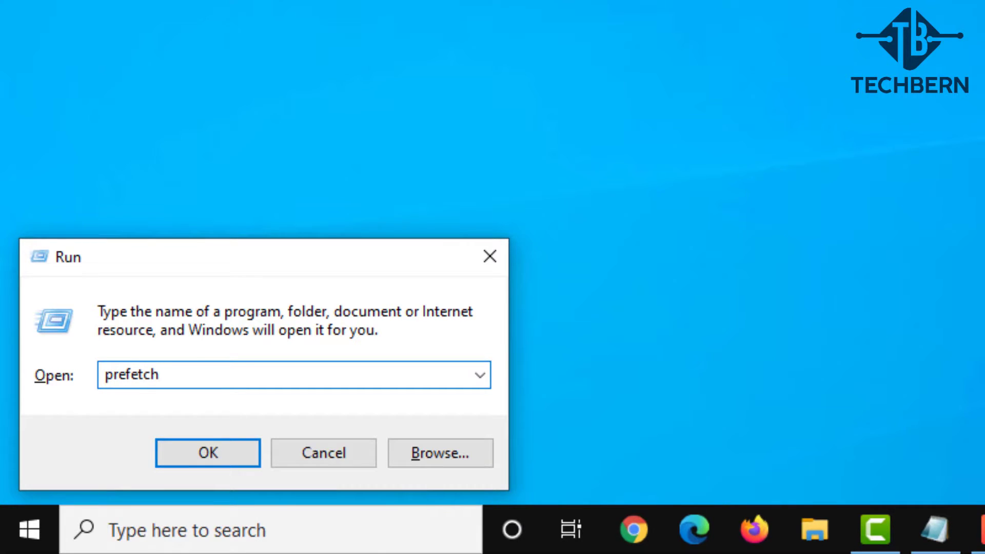
{"action": "key", "text": "Return"}
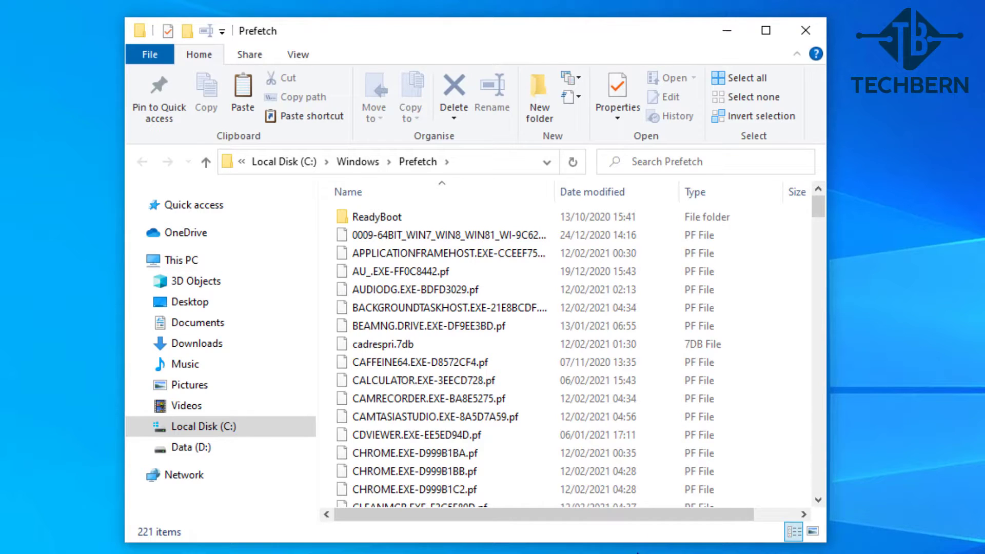
{"action": "left_click", "coordinate": [629, 472]}
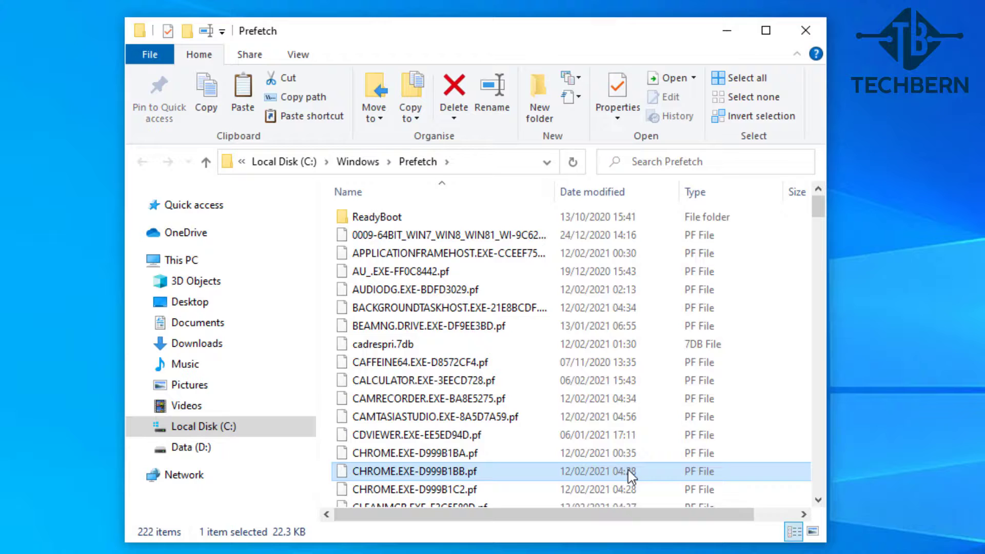
{"action": "key", "text": "ctrl+a"}
{"action": "key", "text": "Delete"}
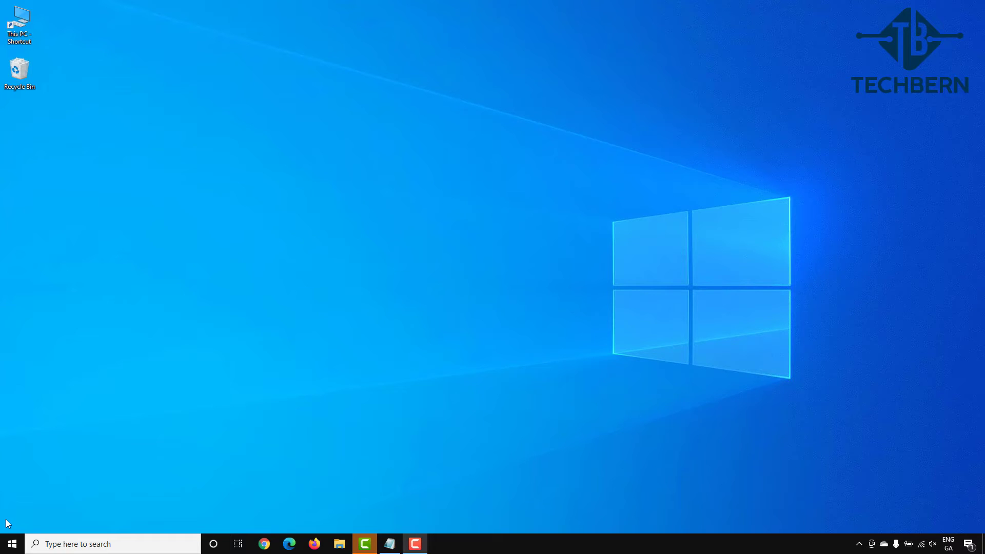
Run 'ipconfig /flushdns' in an administrator Command Prompt to clear the DNS resolver cache.
{"action": "left_click", "coordinate": [54, 545]}
{"action": "type", "text": "command prompt"}
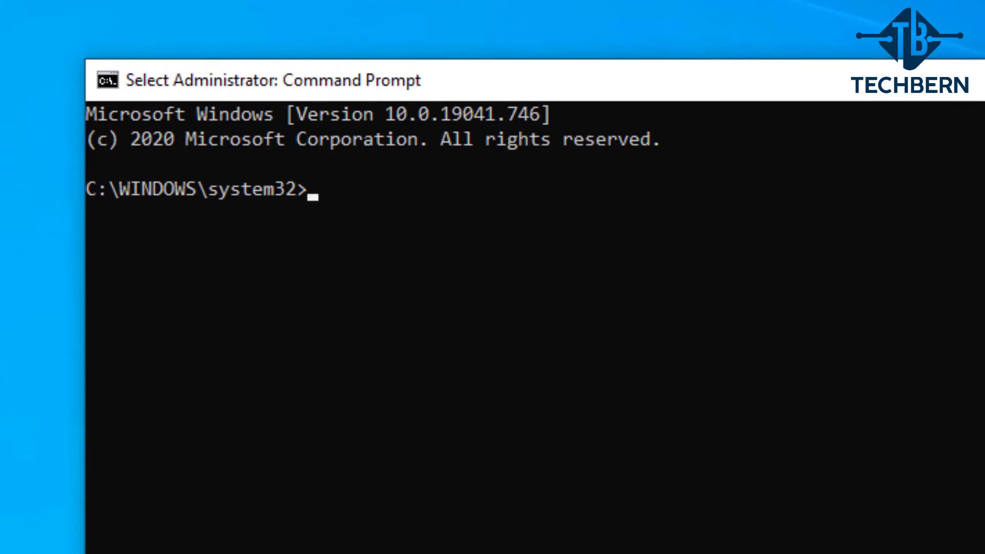
{"action": "type", "text": "ipc"}
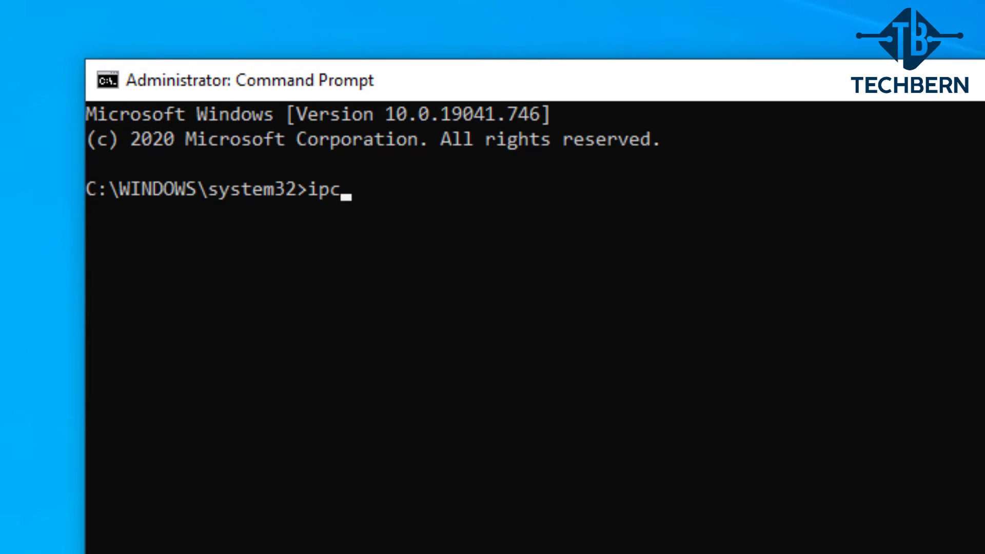
{"action": "type", "text": "onfig /fl"}
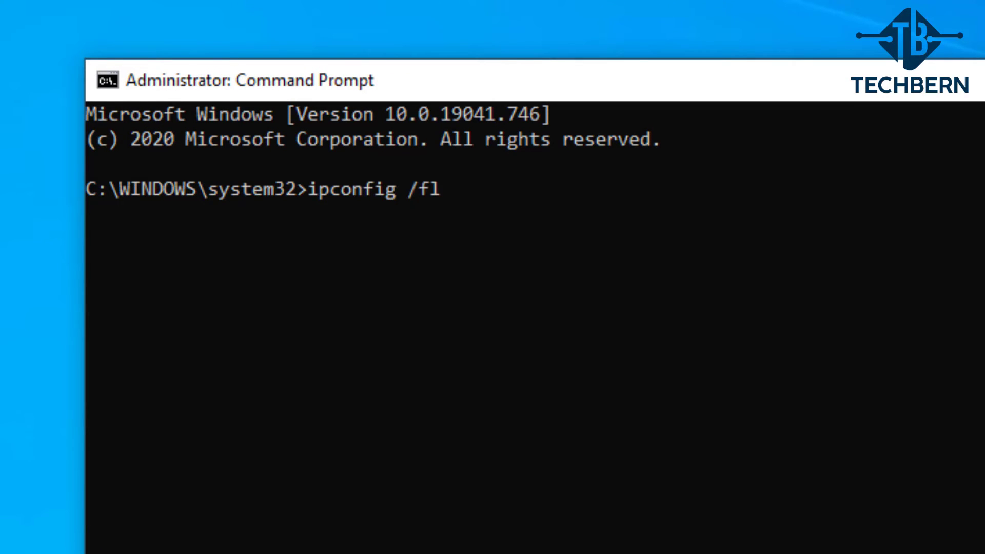
{"action": "type", "text": "ushd"}
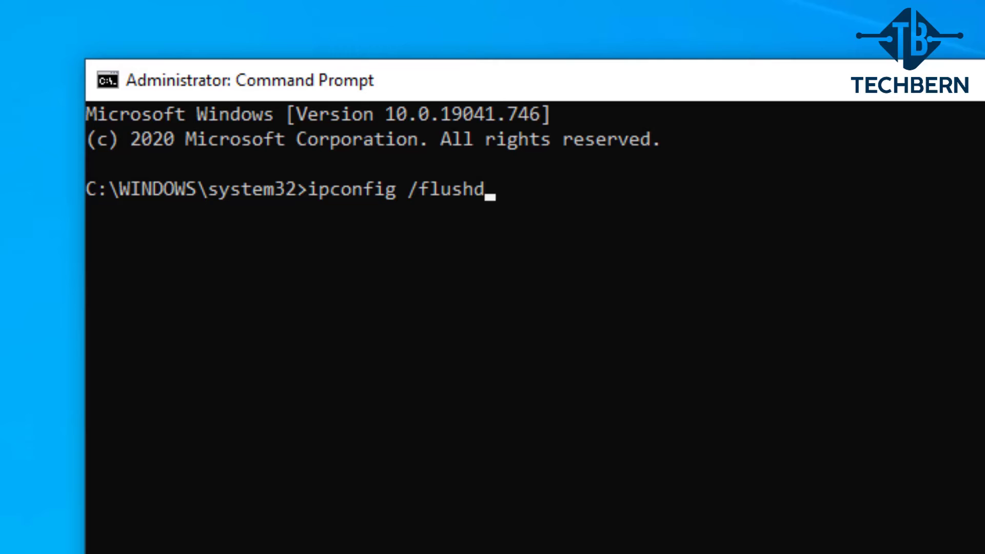
{"action": "type", "text": "ns"}
{"action": "key", "text": "Return"}
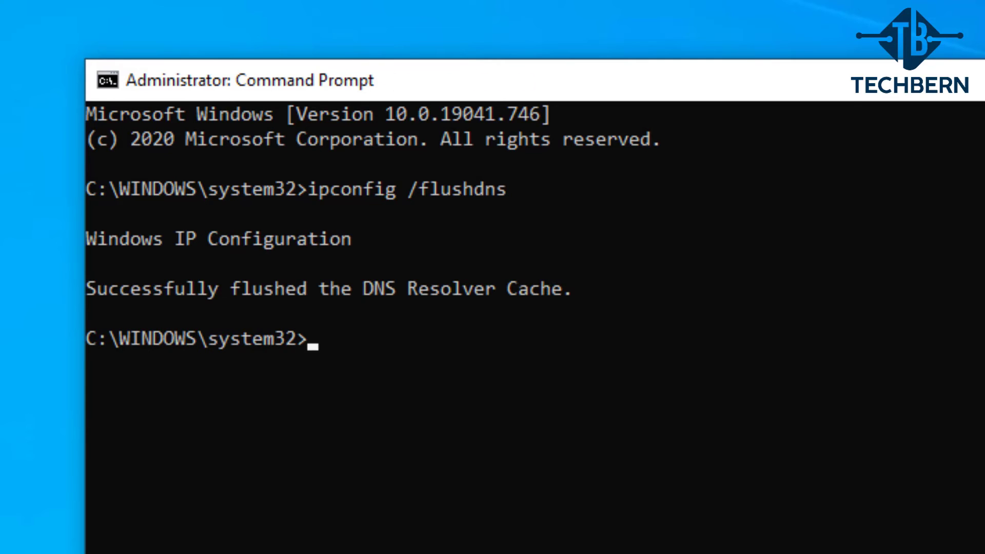